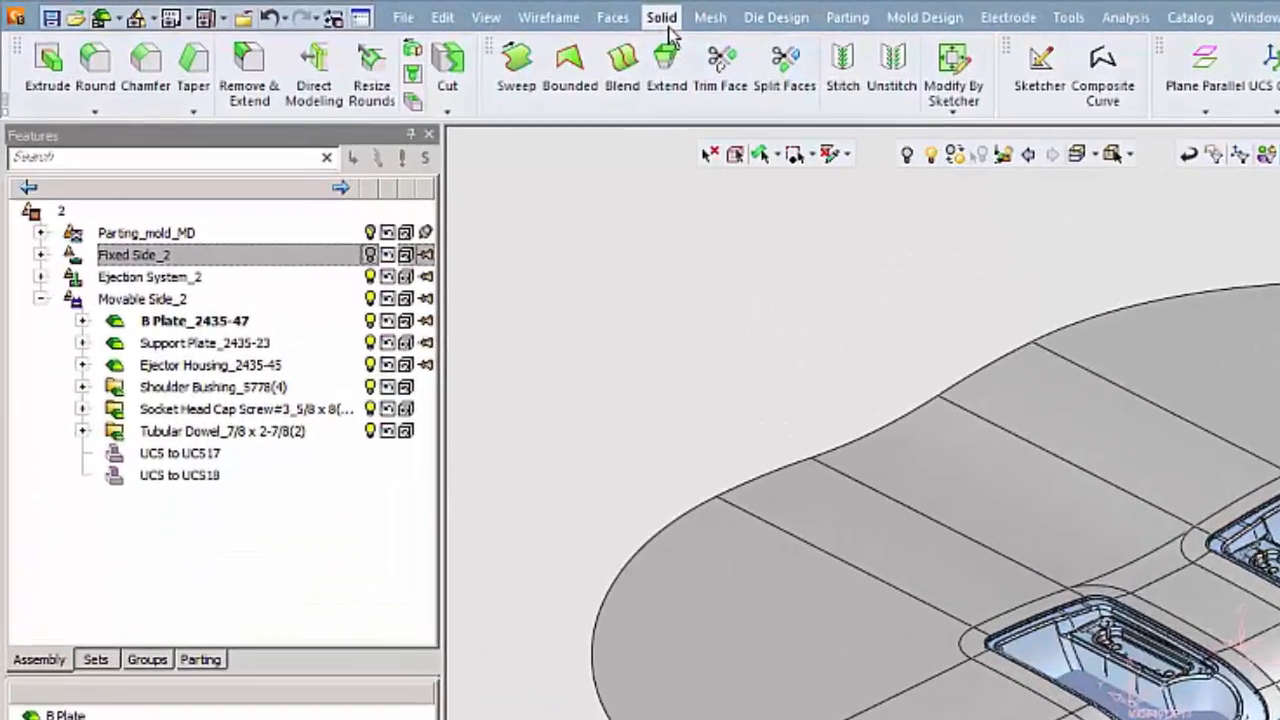
- Extrude the top face of the B Plate upward on one side by a 3-inch delta as added material
{"action": "left_click", "coordinate": [382, 12]}
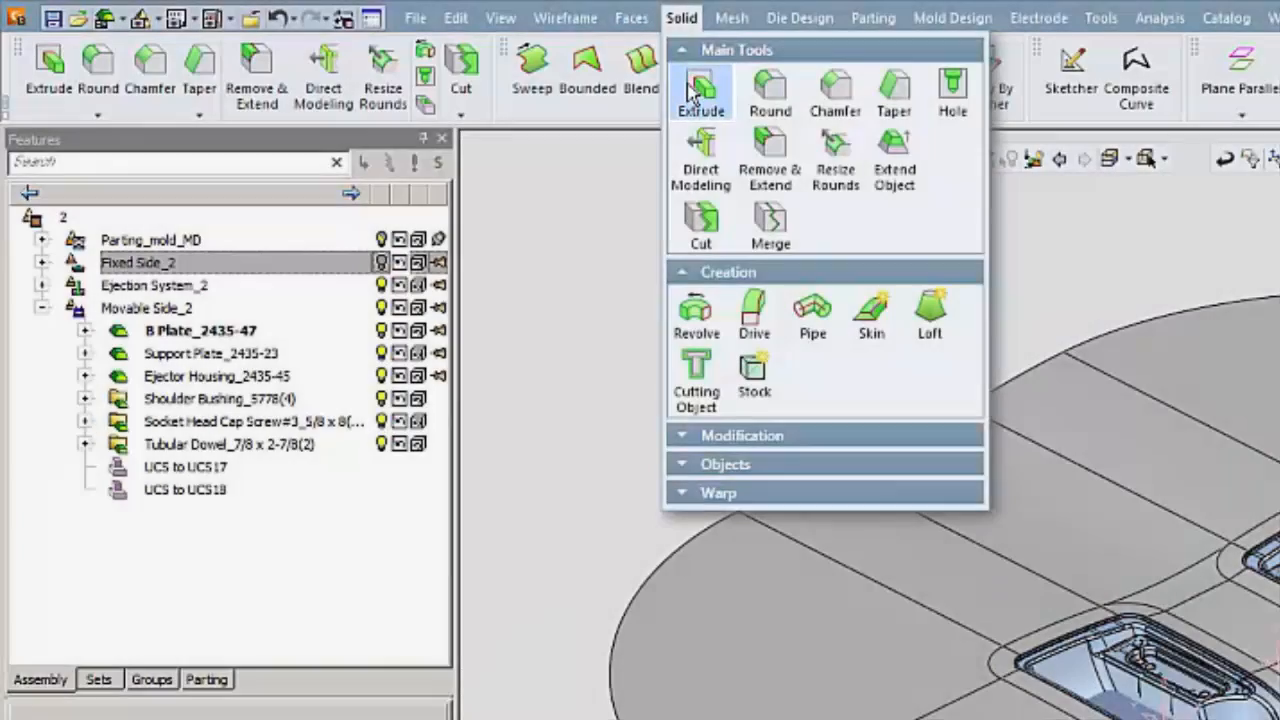
{"action": "left_click", "coordinate": [698, 90]}
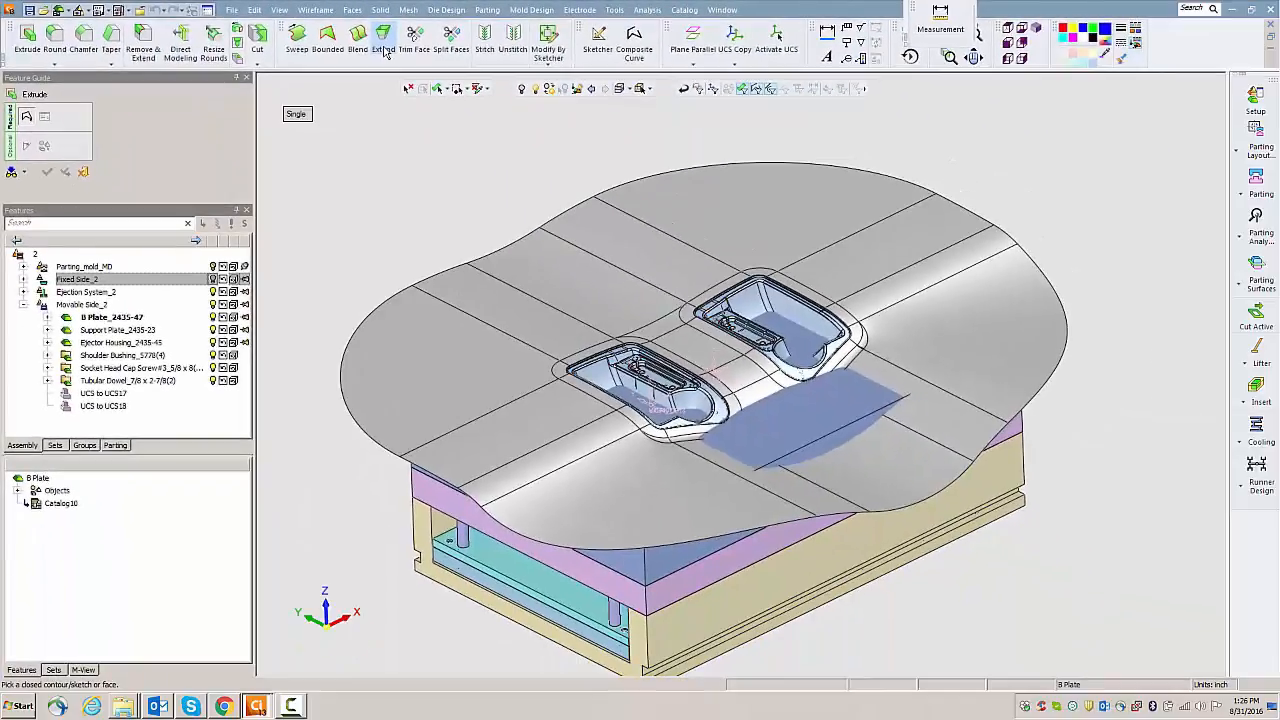
{"action": "left_click", "coordinate": [762, 455]}
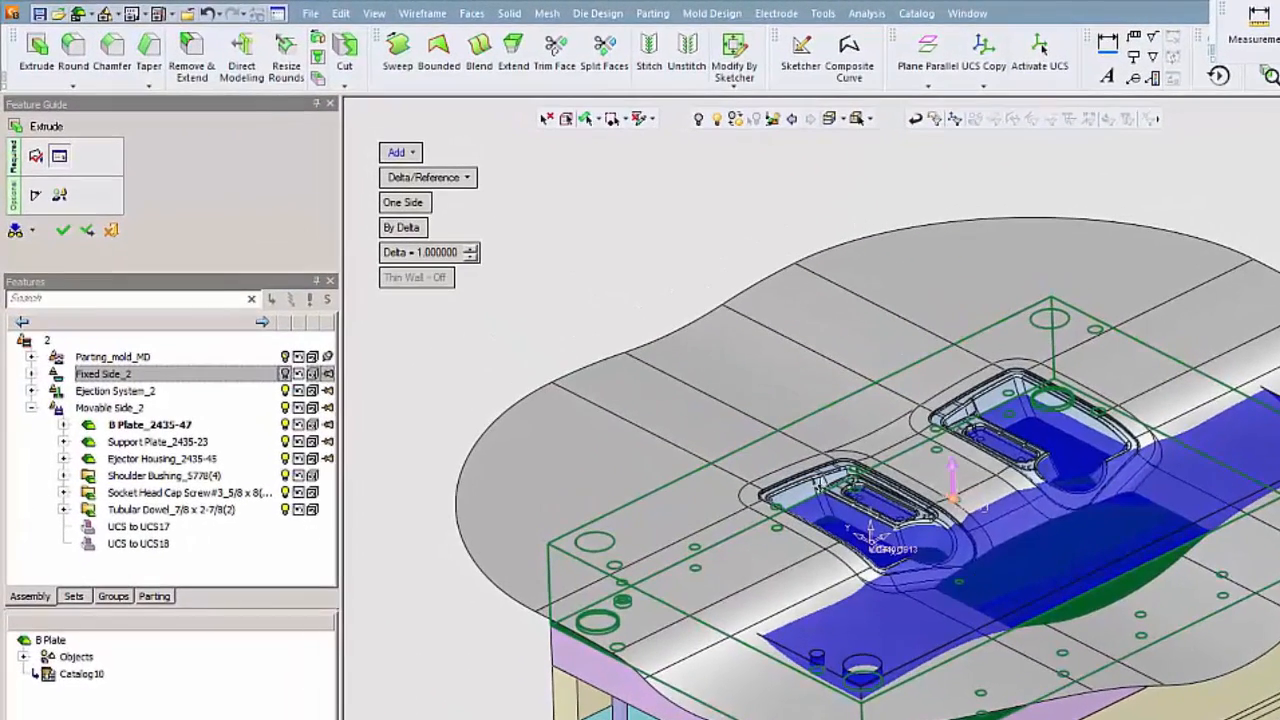
{"action": "left_click", "coordinate": [471, 255]}
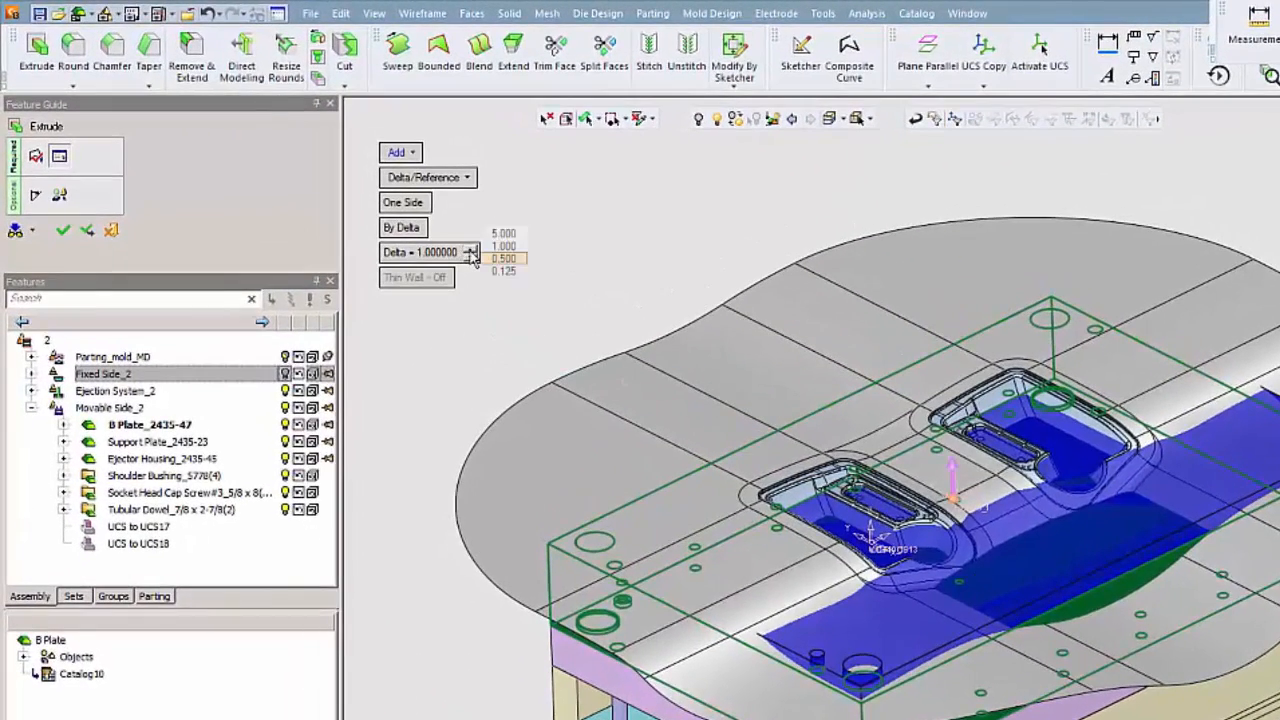
{"action": "left_click", "coordinate": [471, 252]}
{"action": "left_click", "coordinate": [471, 252]}
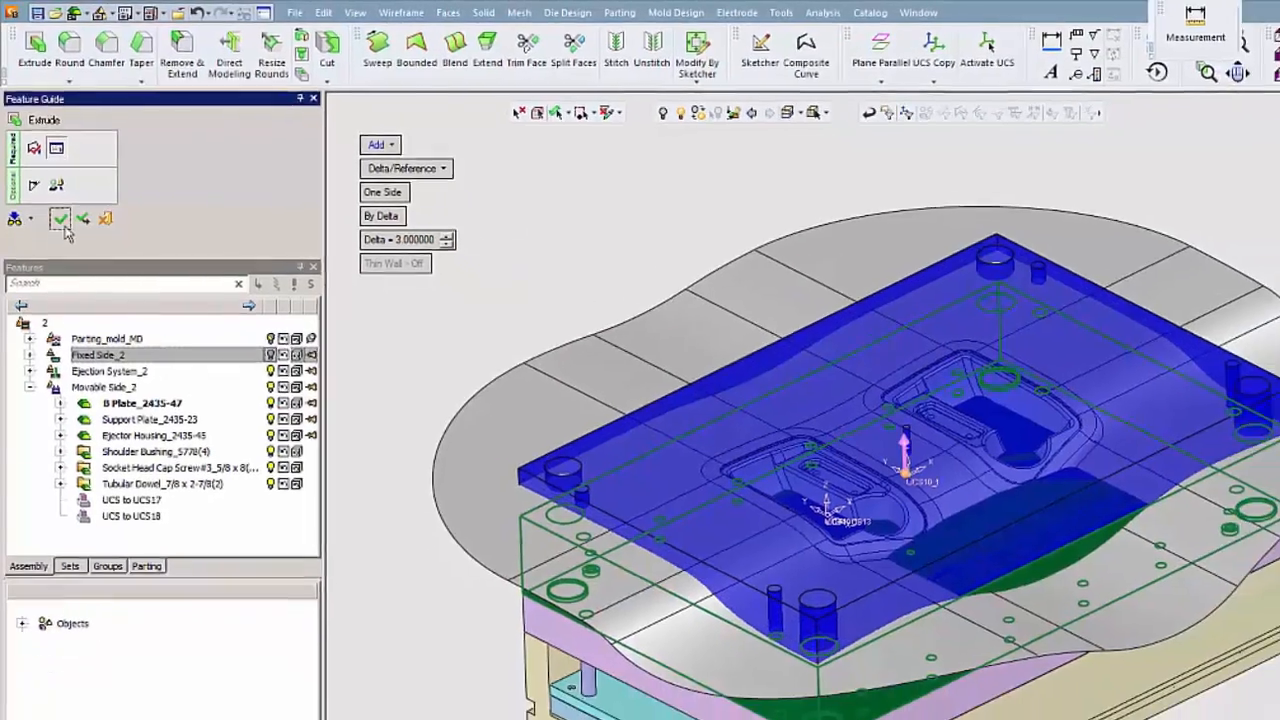
{"action": "left_click", "coordinate": [62, 230]}
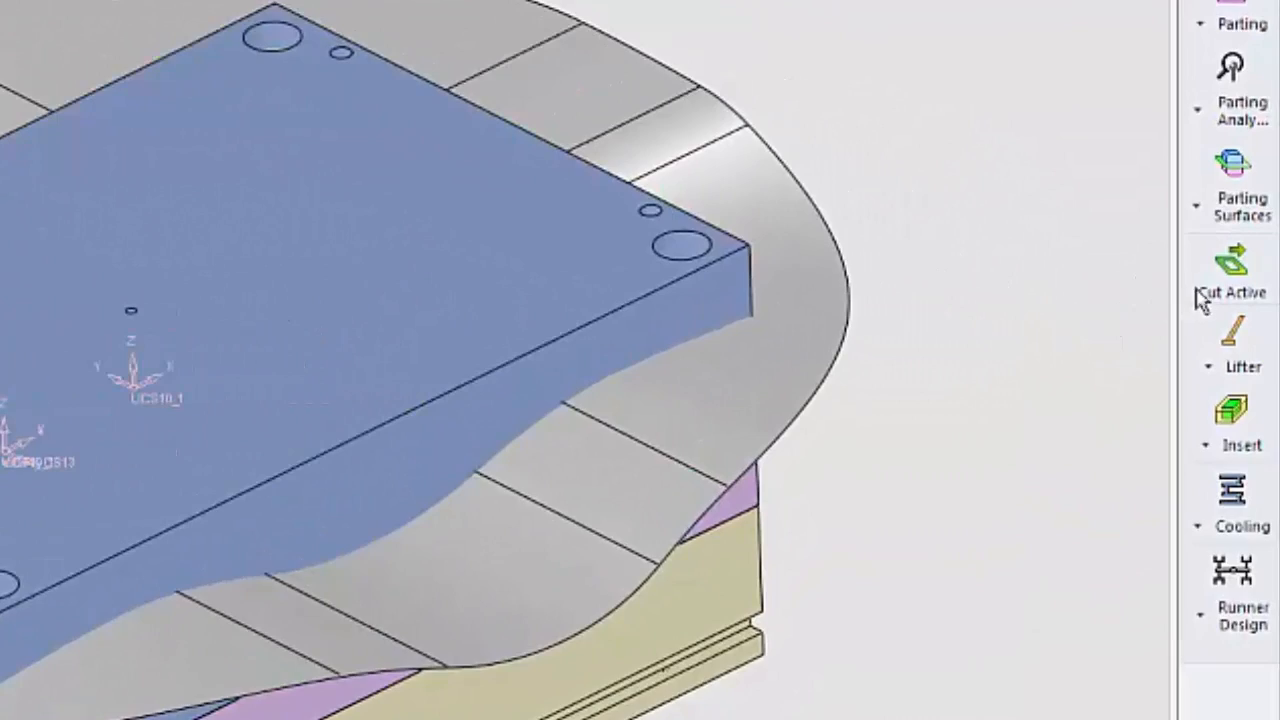
- Cut the extended B Plate with Cut Active, using the QuickSplit and parting faces from the movable-side split direction
{"action": "left_click", "coordinate": [1208, 290]}
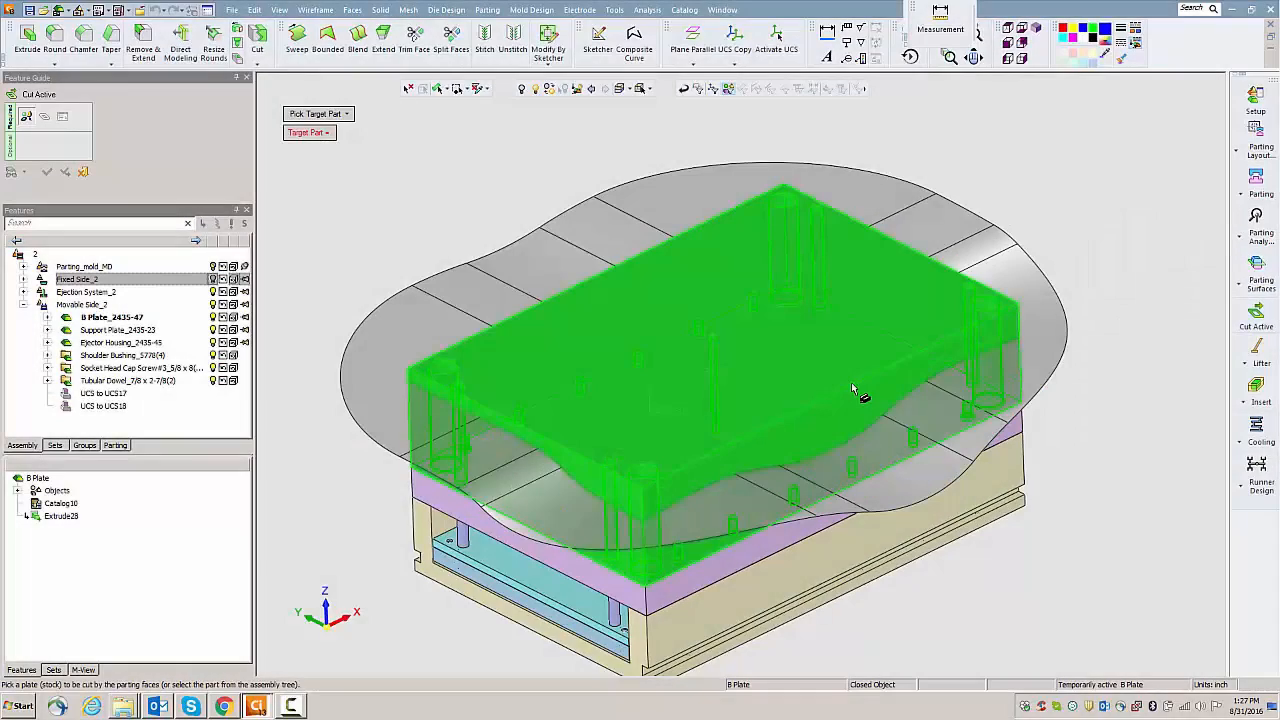
{"action": "left_click", "coordinate": [852, 384]}
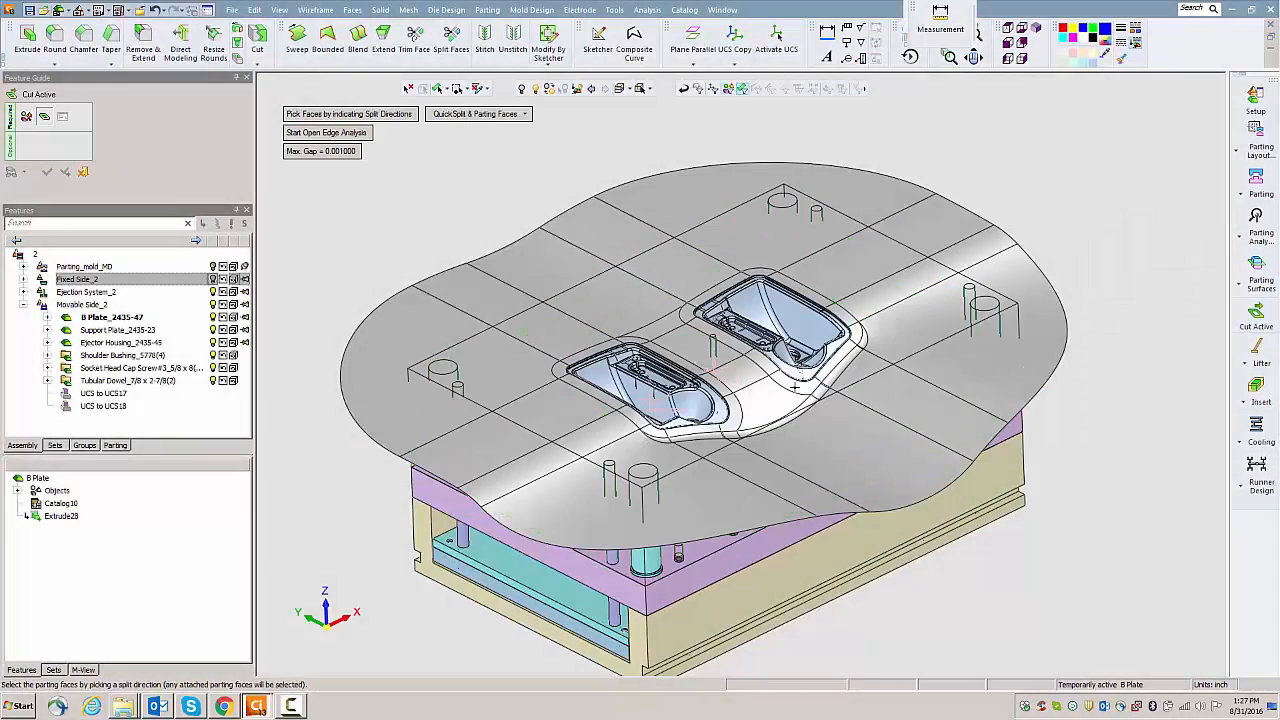
{"action": "middle_click_drag", "start_coordinate": [808, 396], "coordinate": [800, 336]}
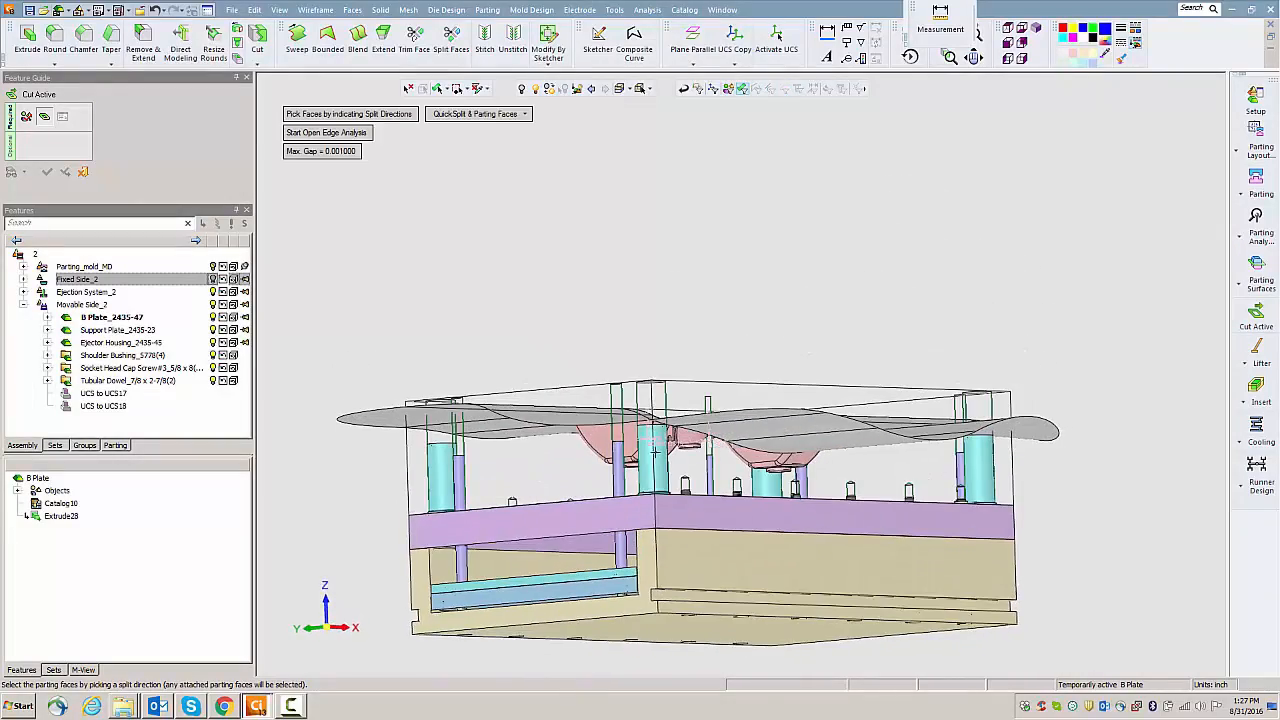
{"action": "left_click", "coordinate": [607, 450]}
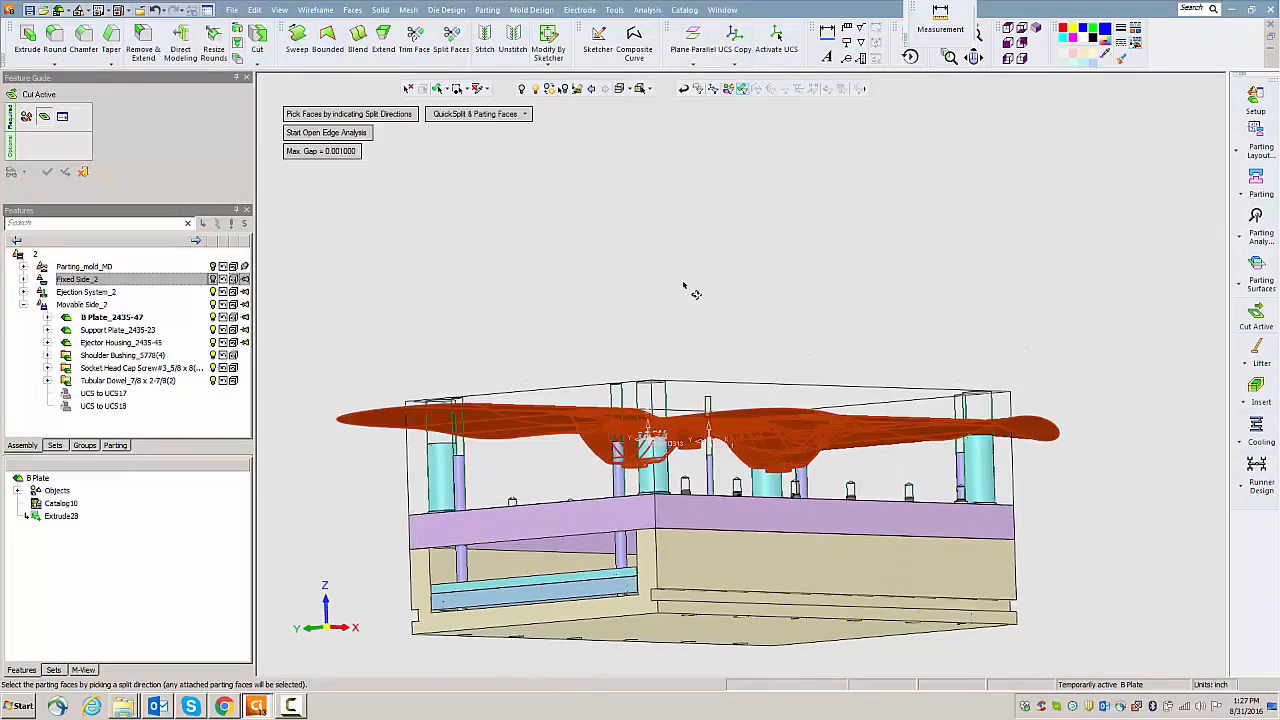
{"action": "middle_click_drag", "start_coordinate": [686, 289], "coordinate": [686, 357]}
{"action": "middle_click", "coordinate": [660, 334]}
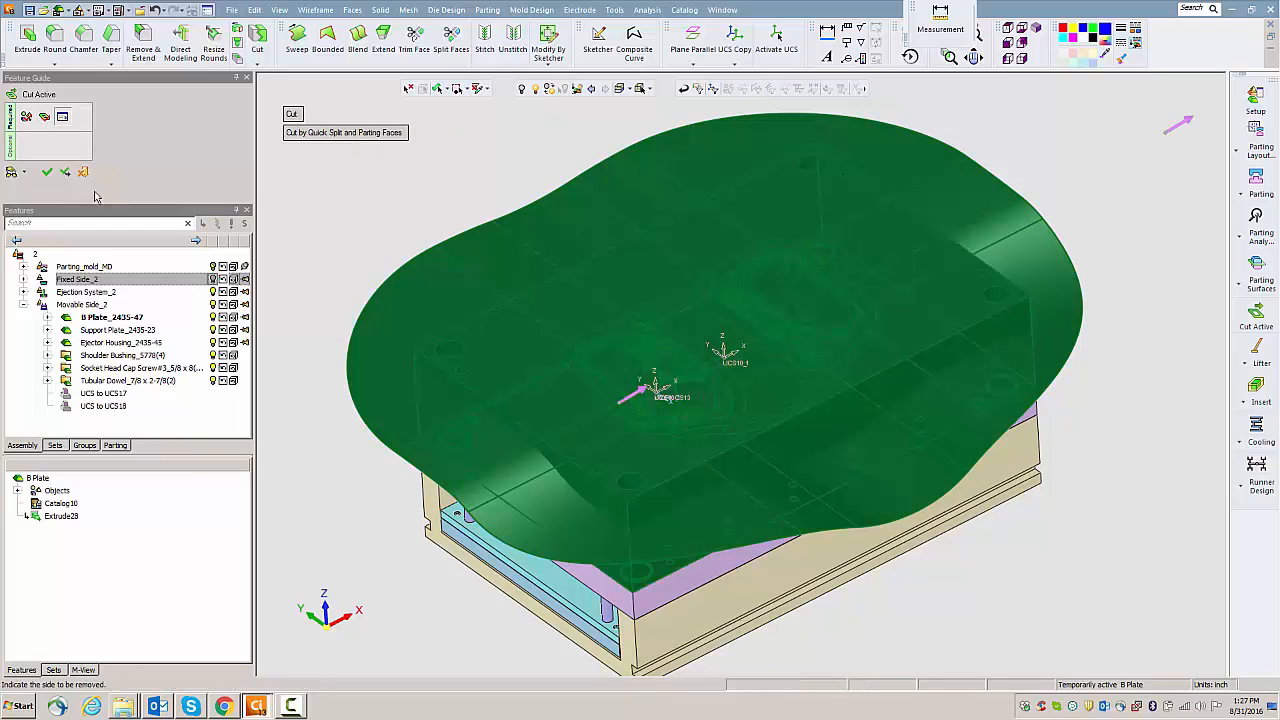
{"action": "left_click", "coordinate": [13, 172]}
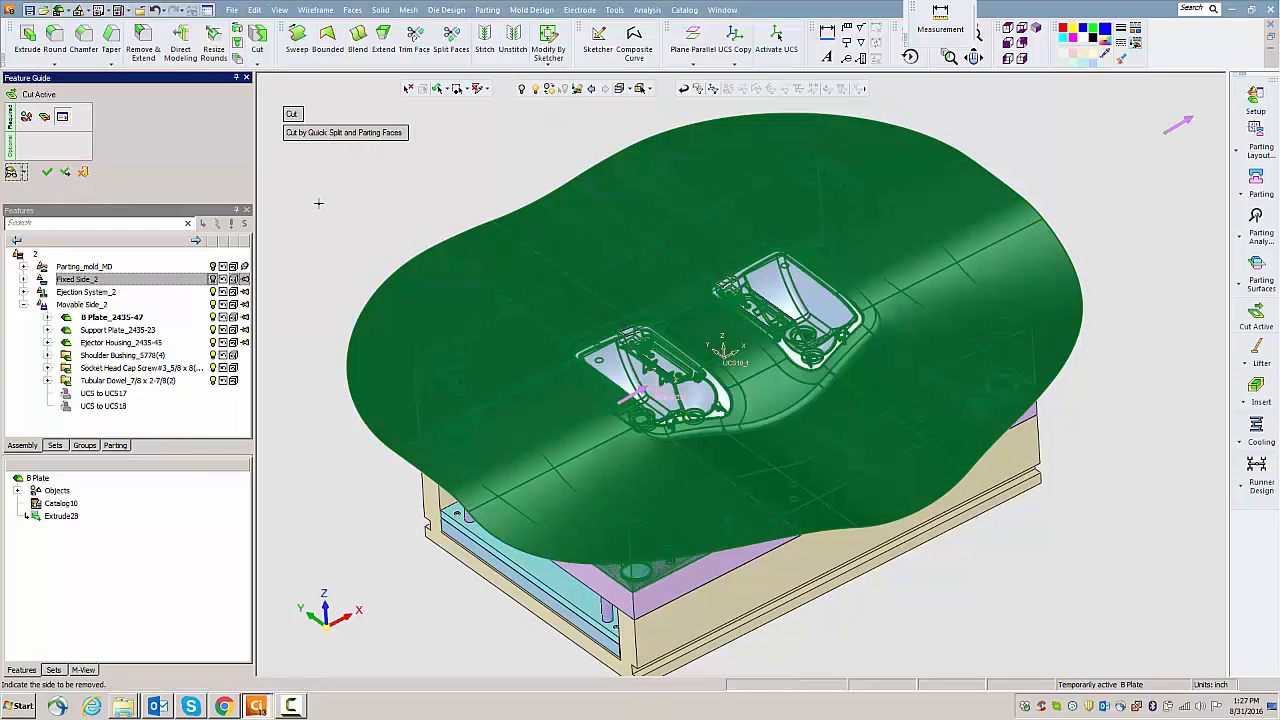
{"action": "mouse_move", "coordinate": [318, 203]}
{"action": "middle_mouse_down"}
{"action": "mouse_move", "coordinate": [334, 186]}
{"action": "mouse_move", "coordinate": [329, 149]}
{"action": "mouse_move", "coordinate": [318, 206]}
{"action": "middle_mouse_up"}
{"action": "left_click", "coordinate": [47, 172]}
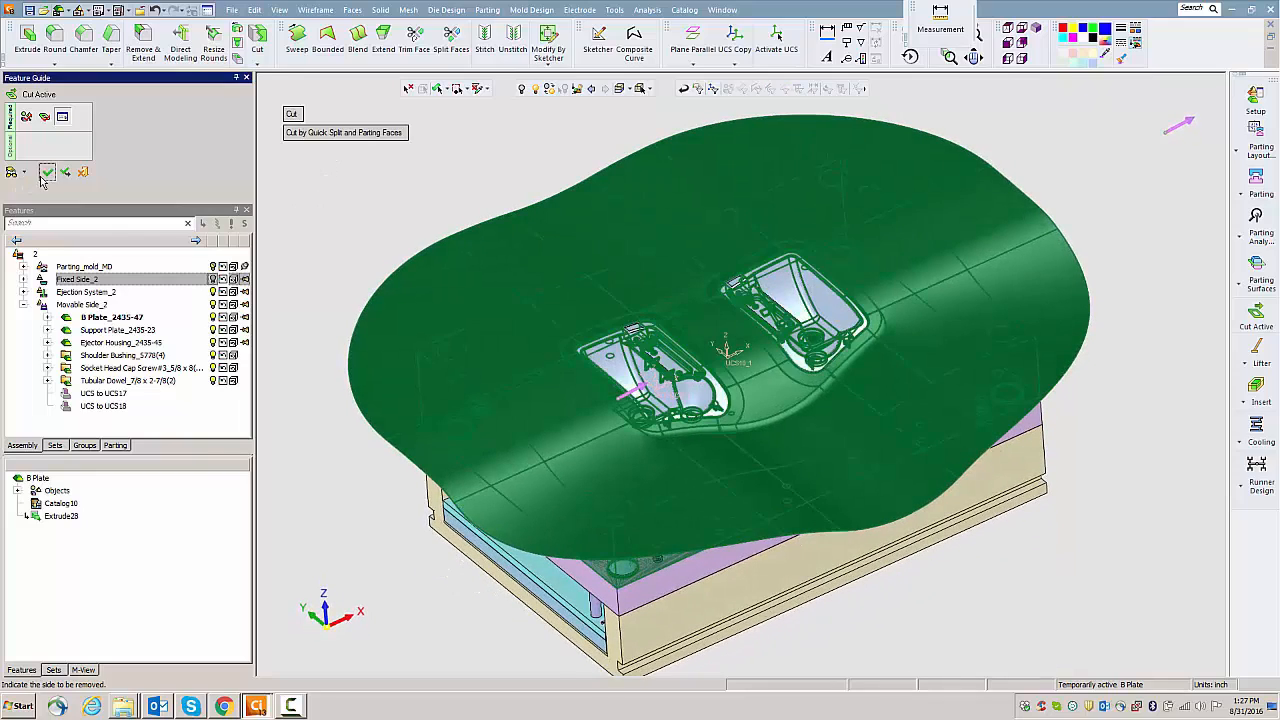
{"action": "left_click", "coordinate": [386, 201]}
{"action": "scroll", "coordinate": [380, 204], "scroll_direction": "down", "scroll_amount": 1}
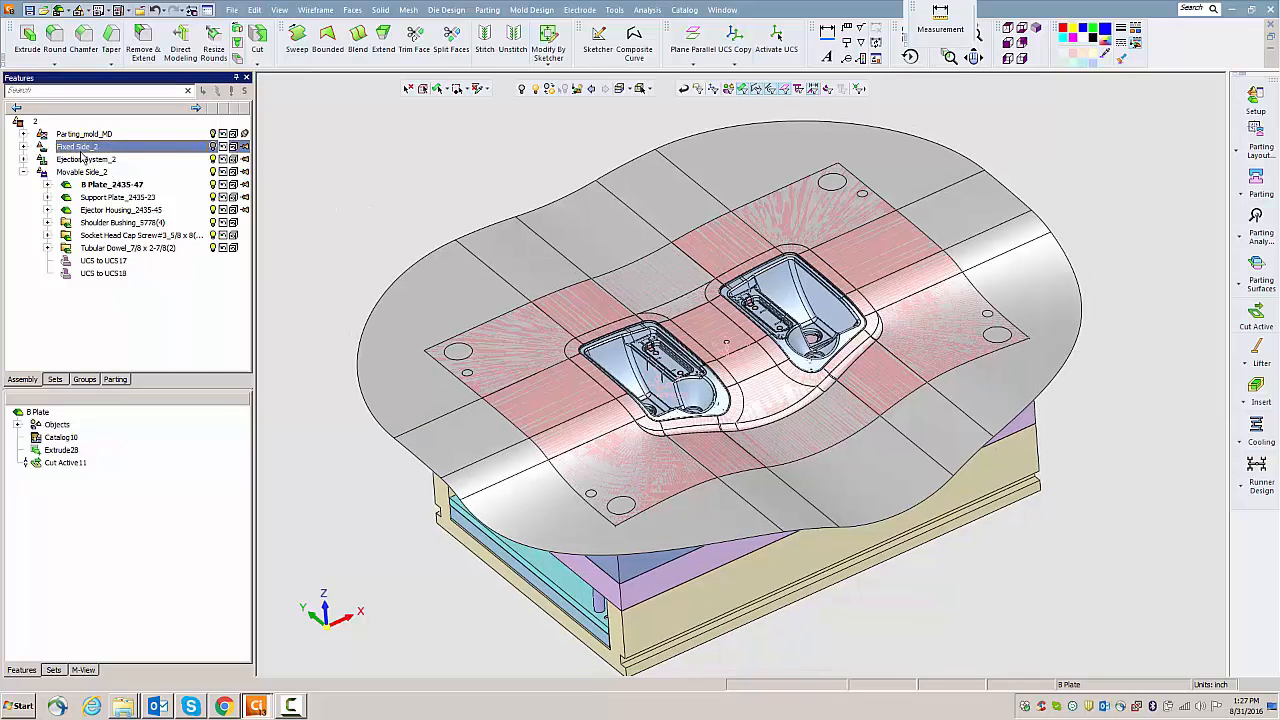
- Show and activate the Fixed Side_2 subassembly, with Movable Side_2 and Ejection System_2 hidden
{"action": "right_click", "coordinate": [90, 160]}
{"action": "left_click", "coordinate": [98, 161]}
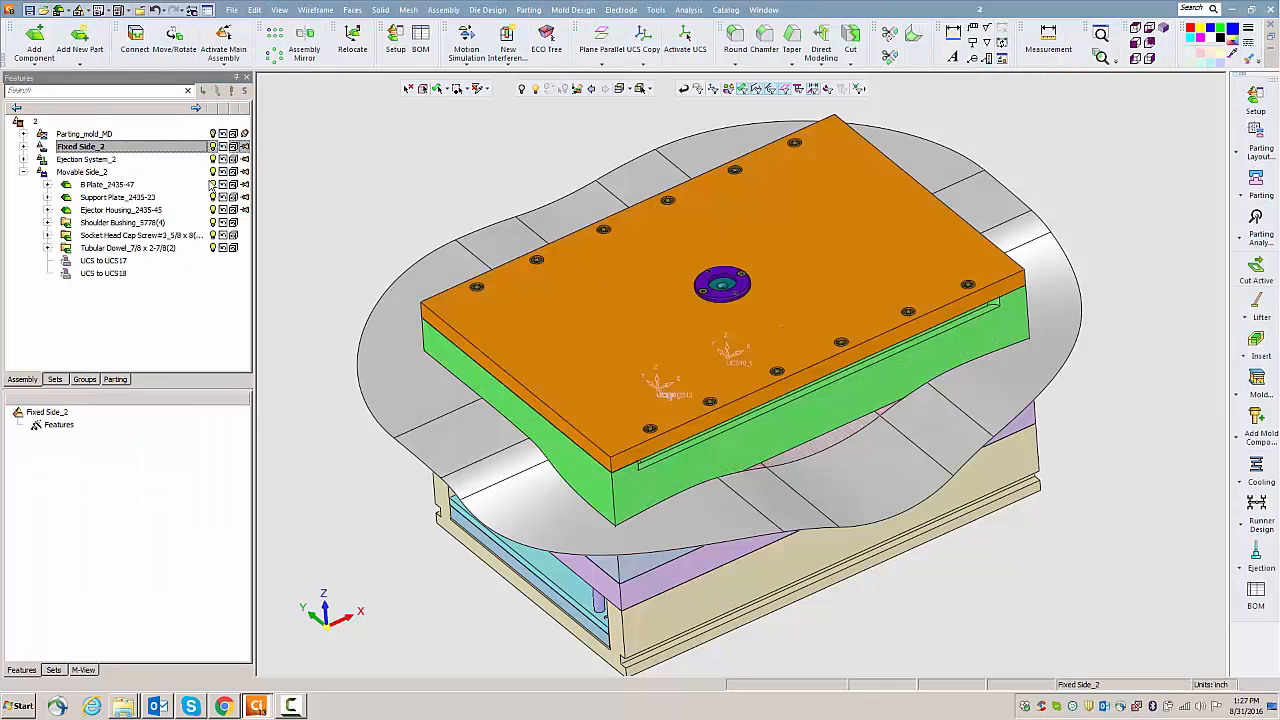
{"action": "left_click", "coordinate": [213, 176]}
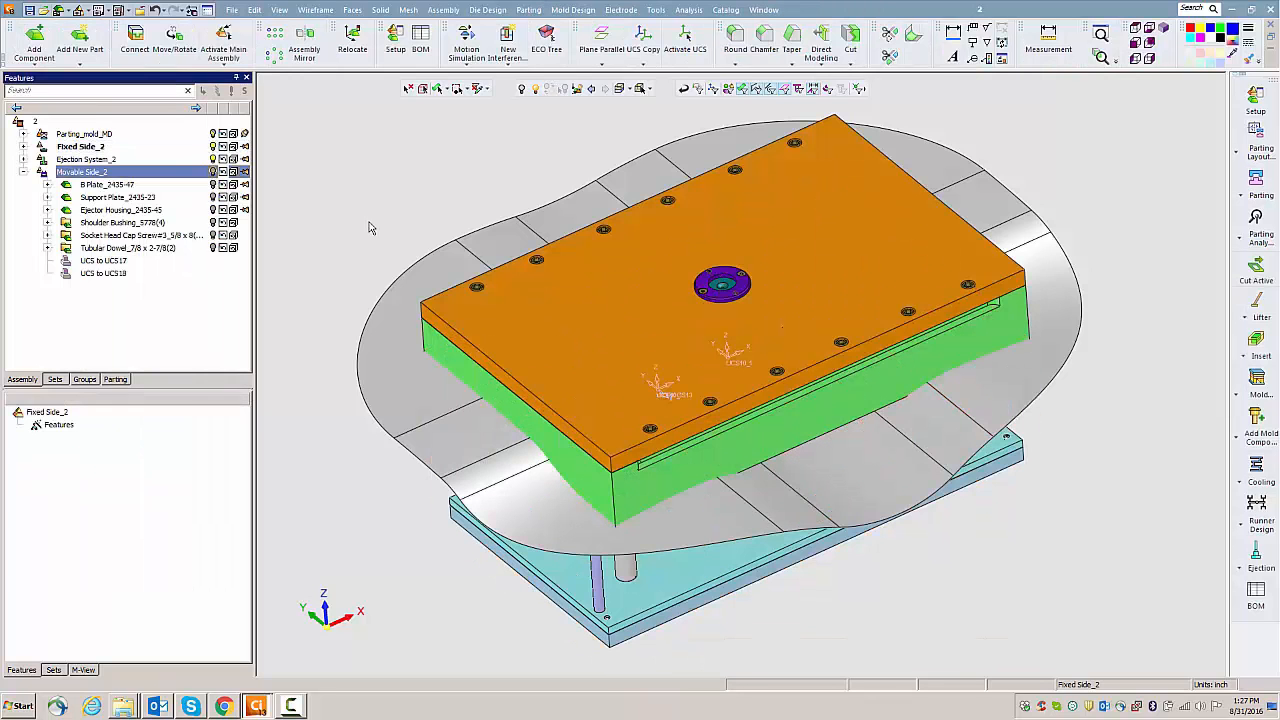
{"action": "middle_click_drag", "start_coordinate": [396, 232], "coordinate": [396, 196]}
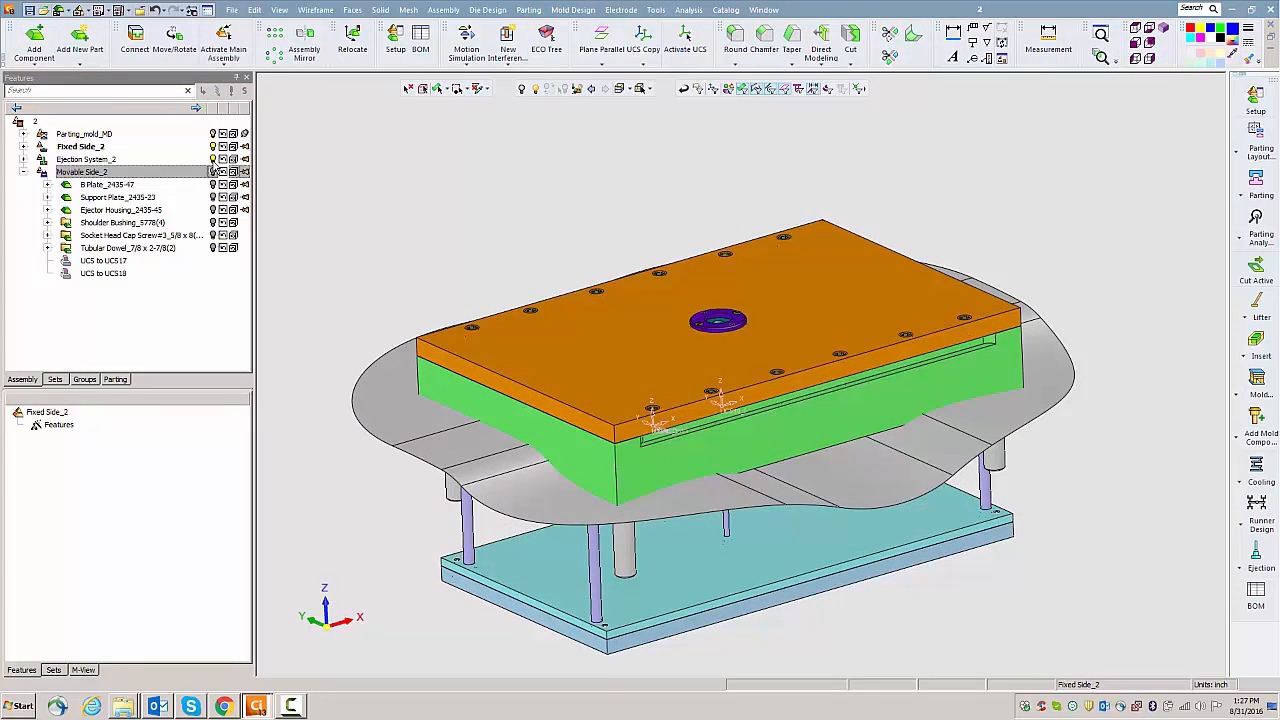
{"action": "left_click", "coordinate": [213, 159]}
{"action": "middle_click_drag", "start_coordinate": [588, 350], "coordinate": [593, 163]}
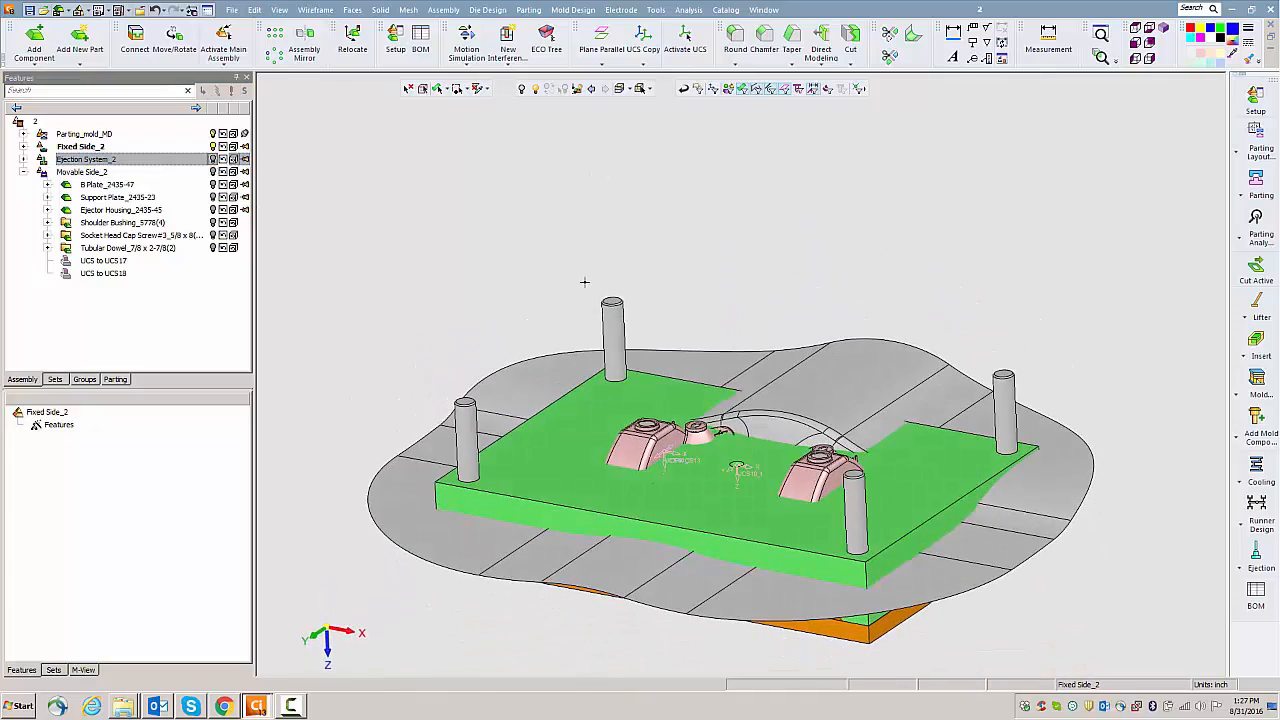
{"action": "middle_click_drag", "start_coordinate": [583, 260], "coordinate": [583, 182]}
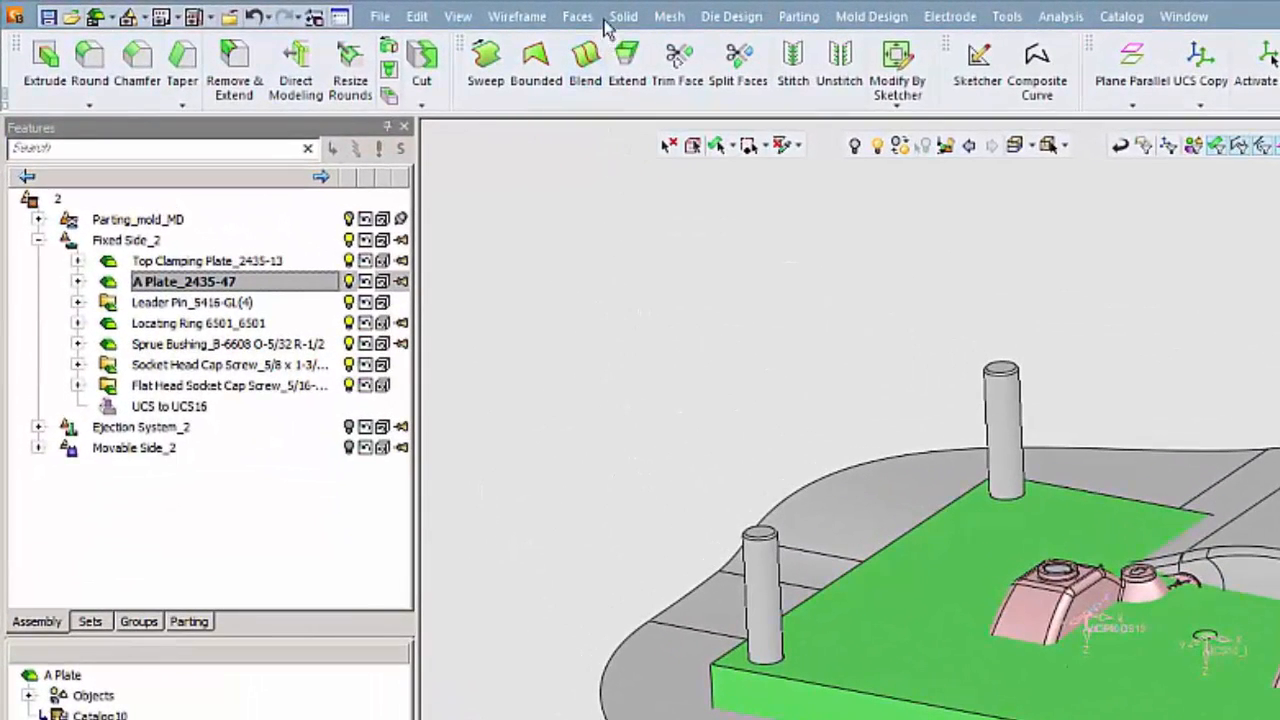
- Extrude the parting-side face of the A Plate to extend the plate past the parting surface
{"action": "left_click", "coordinate": [618, 17]}
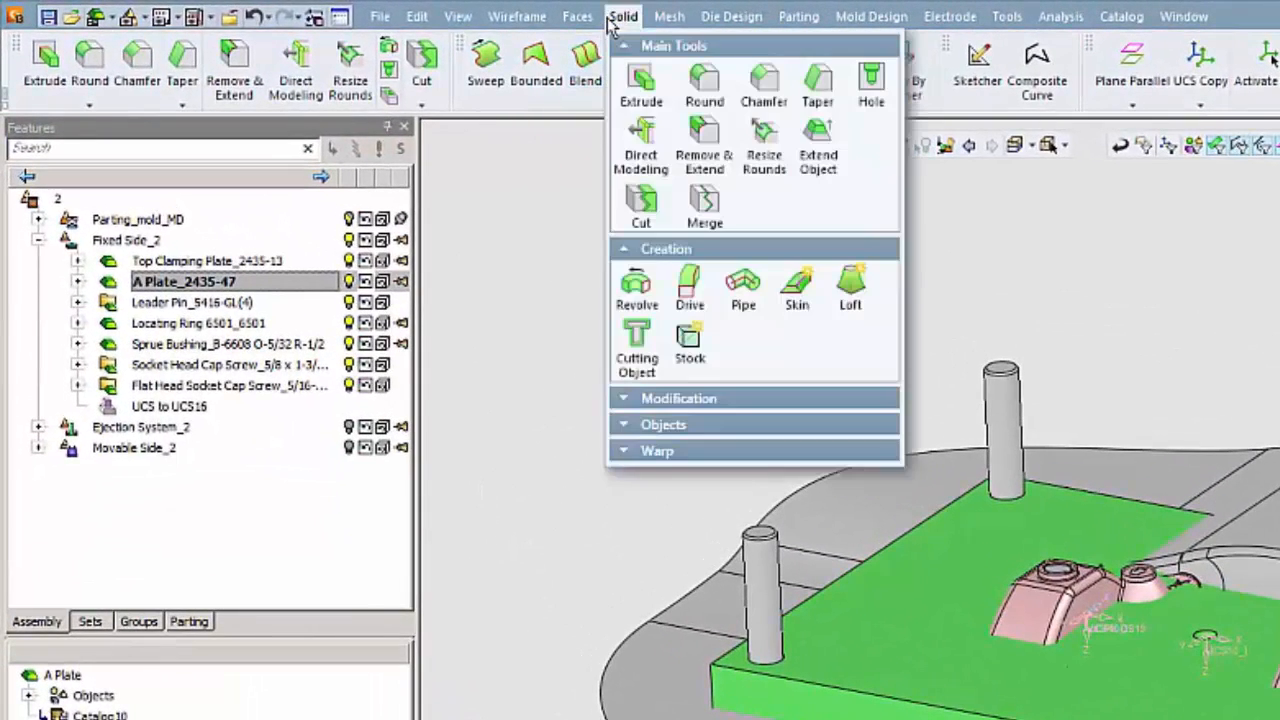
{"action": "left_click", "coordinate": [641, 85]}
{"action": "left_click", "coordinate": [905, 573]}
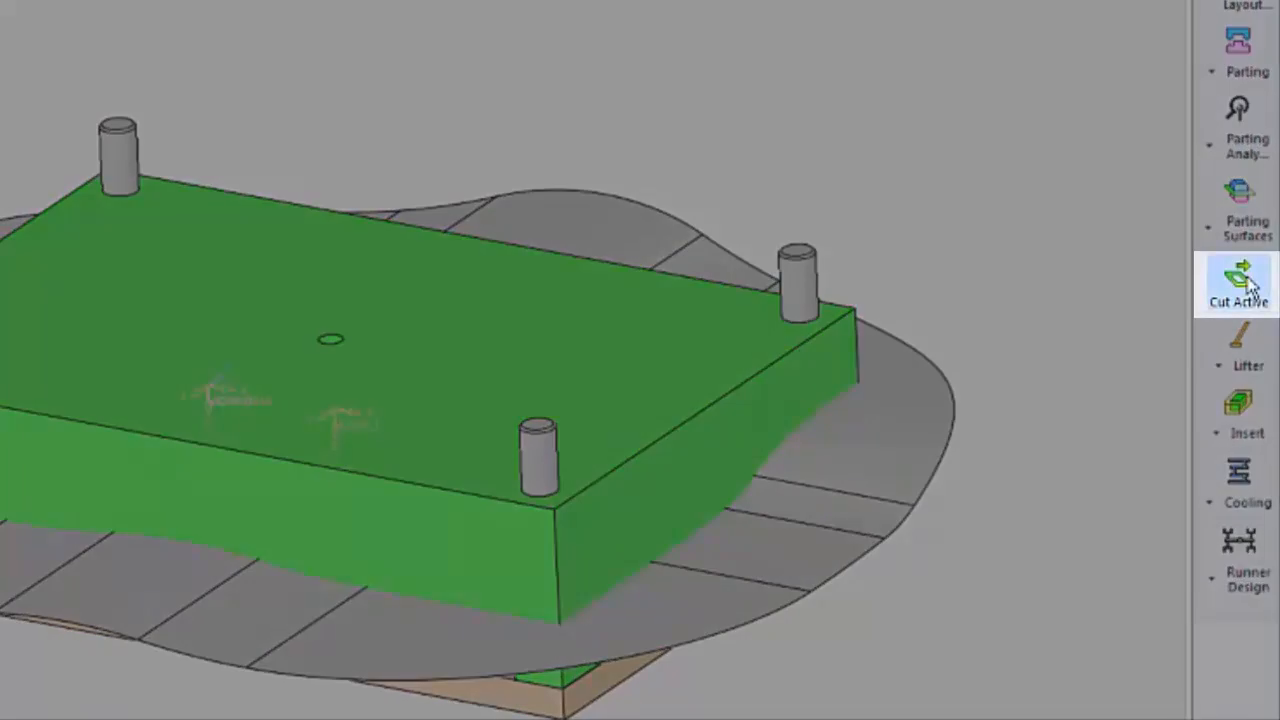
- Cut the extended A Plate with Cut Active, using the QuickSplit and parting faces from the fixed-side split direction
{"action": "left_click", "coordinate": [1248, 284]}
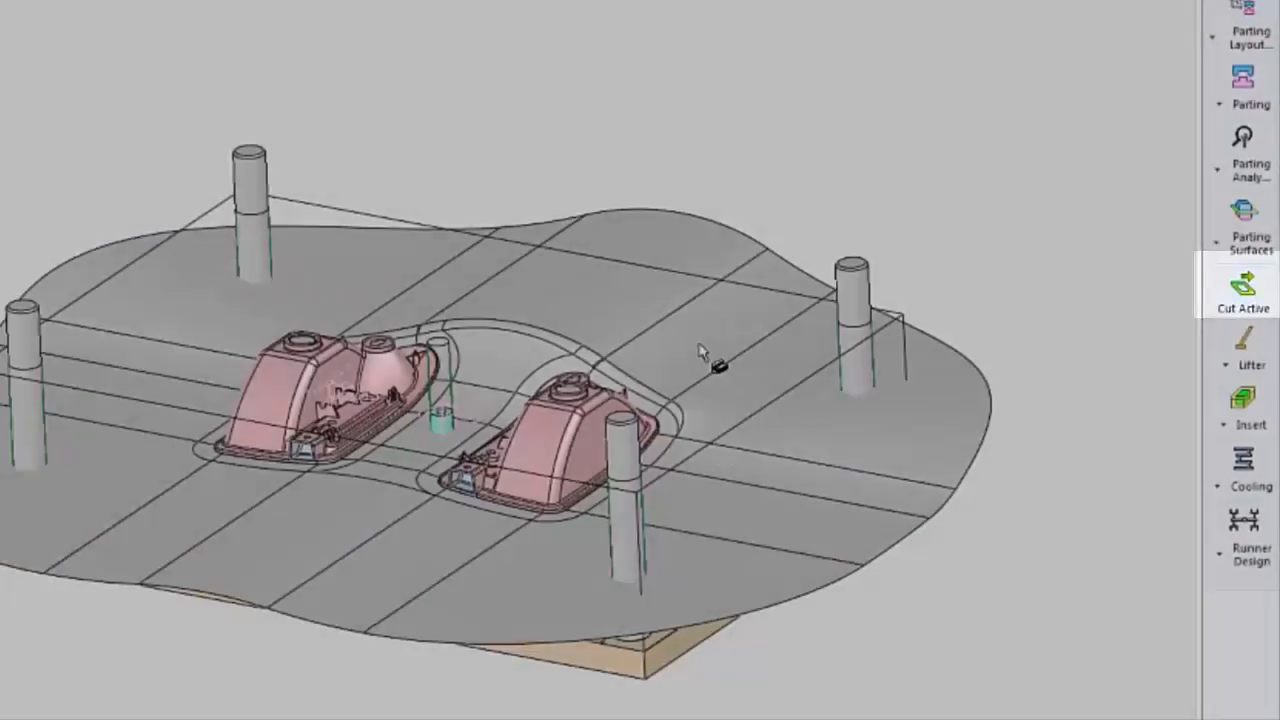
{"action": "middle_click_drag", "start_coordinate": [731, 276], "coordinate": [729, 558]}
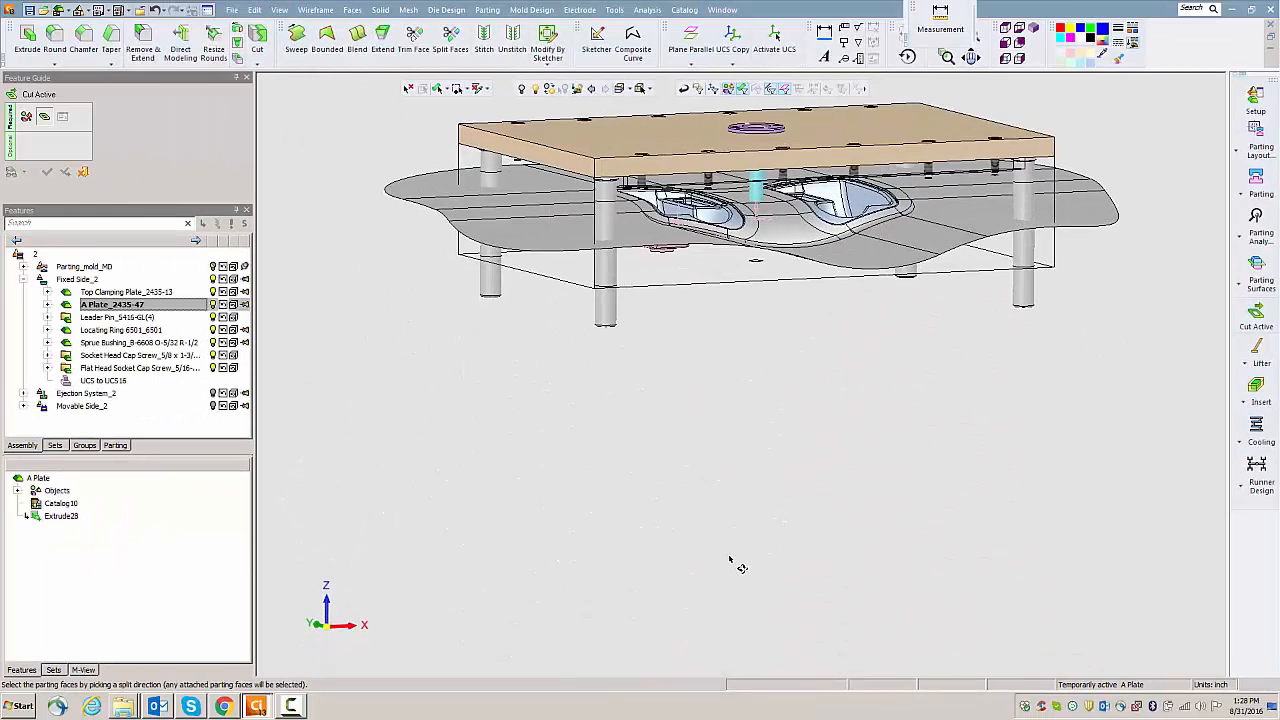
{"action": "left_click", "coordinate": [660, 203]}
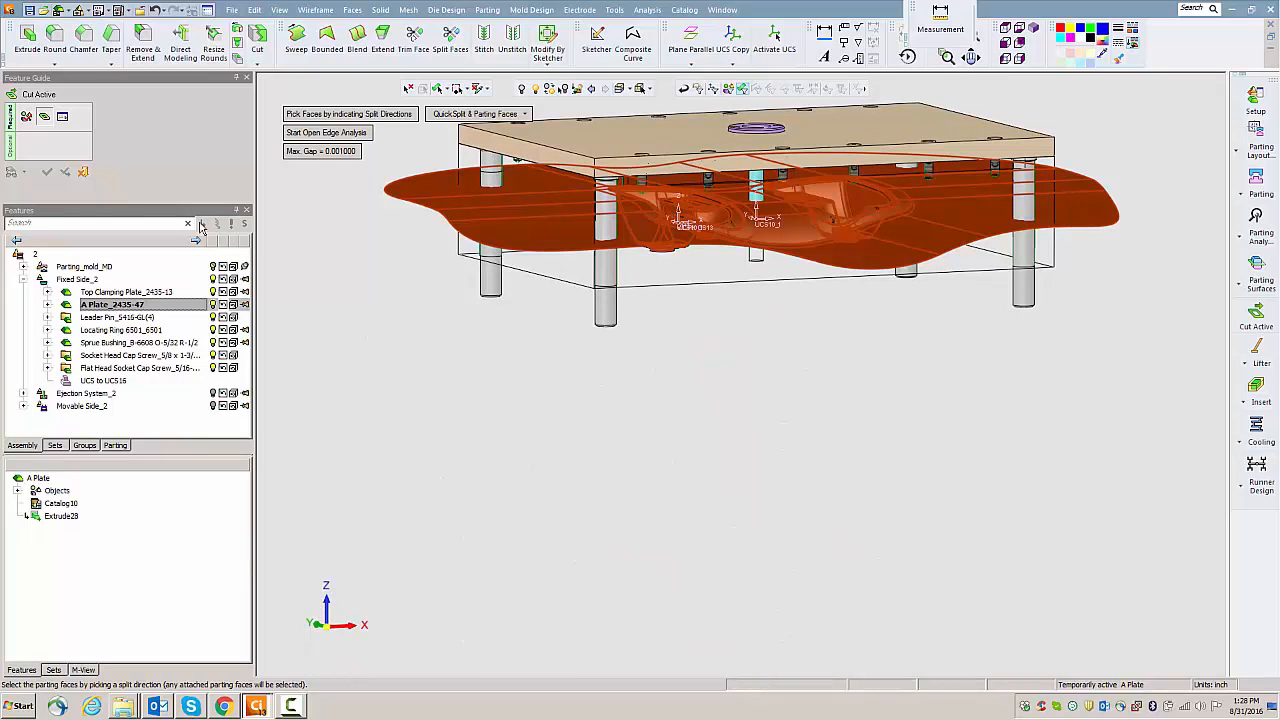
{"action": "middle_click", "coordinate": [357, 245]}
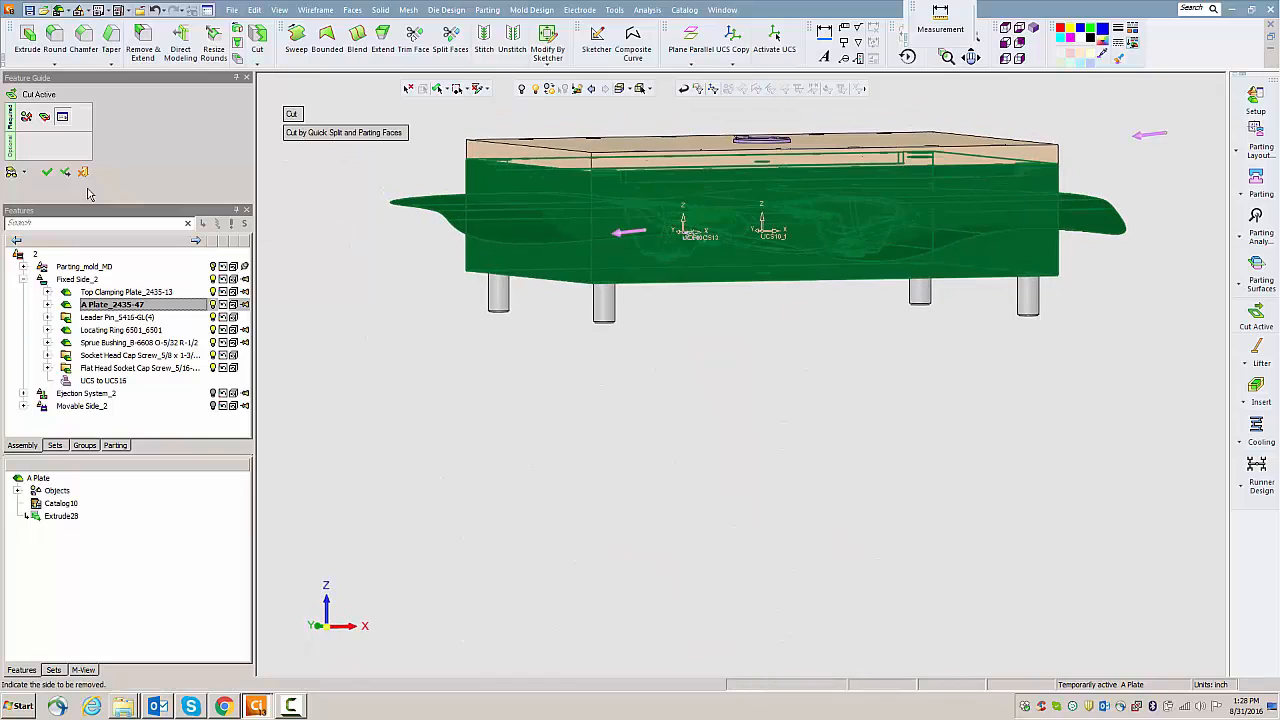
{"action": "left_click", "coordinate": [14, 172]}
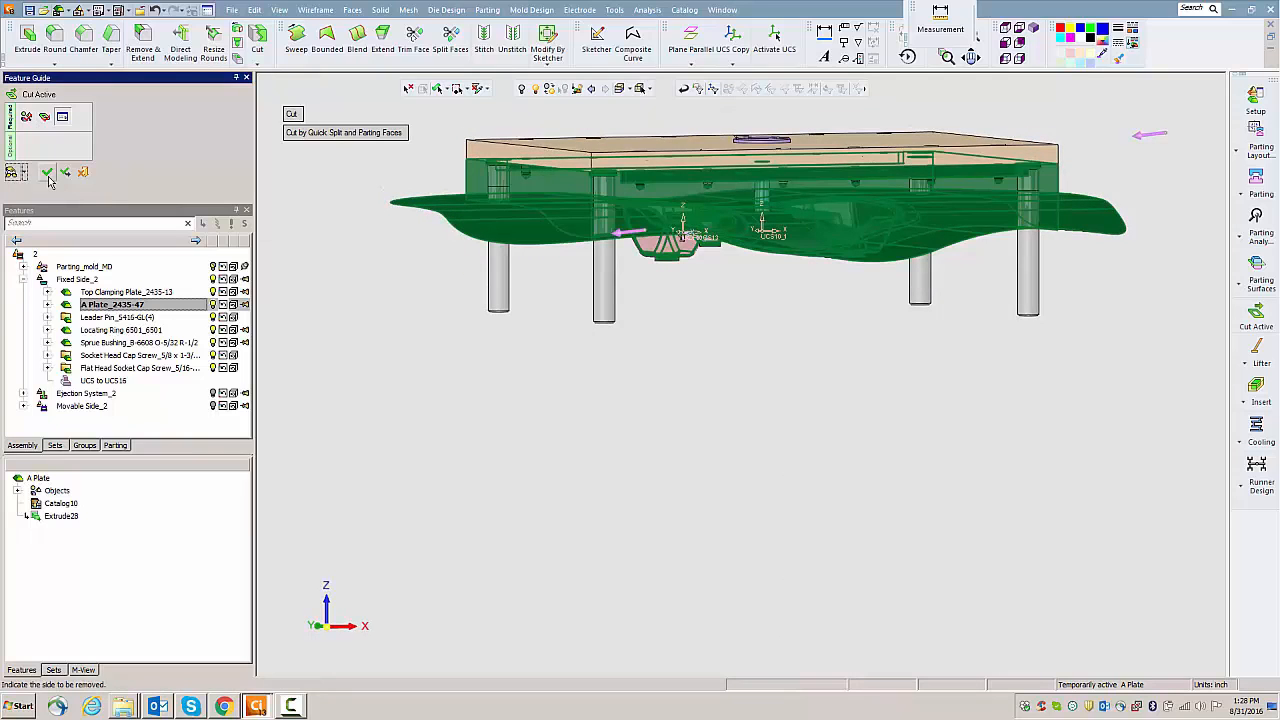
{"action": "left_click", "coordinate": [47, 173]}
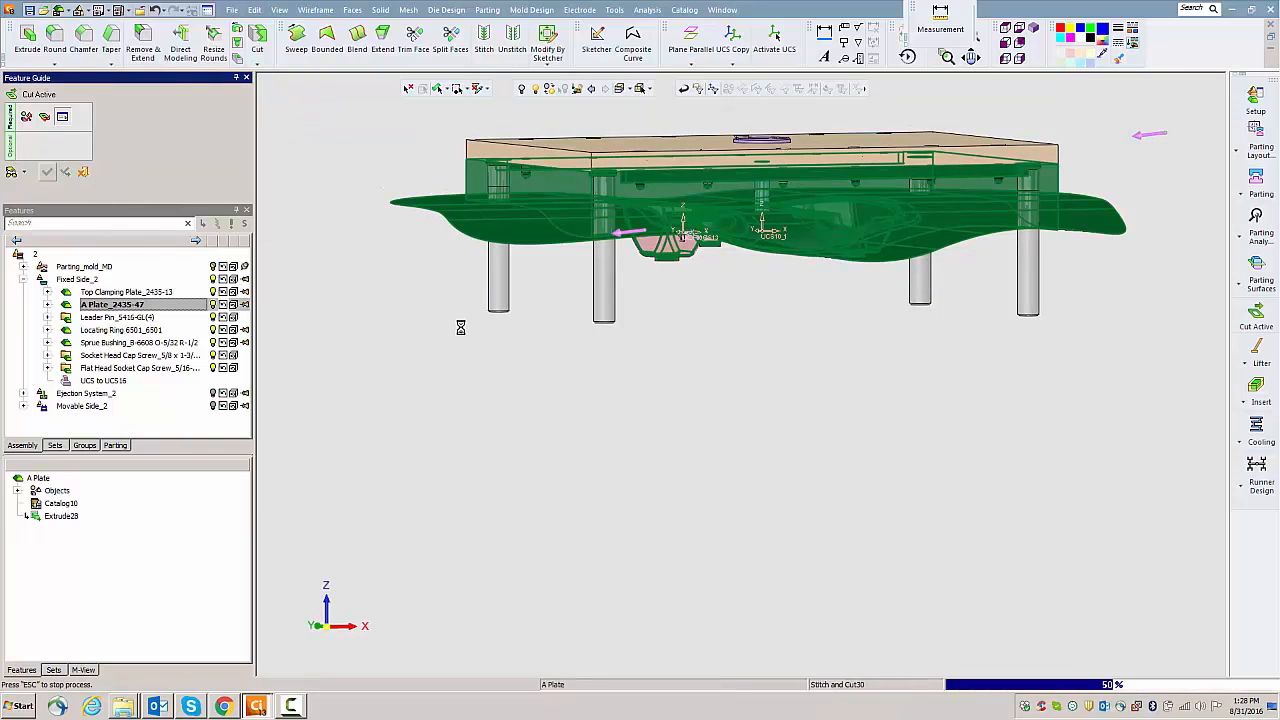
{"action": "middle_click_drag", "start_coordinate": [533, 323], "coordinate": [530, 350]}
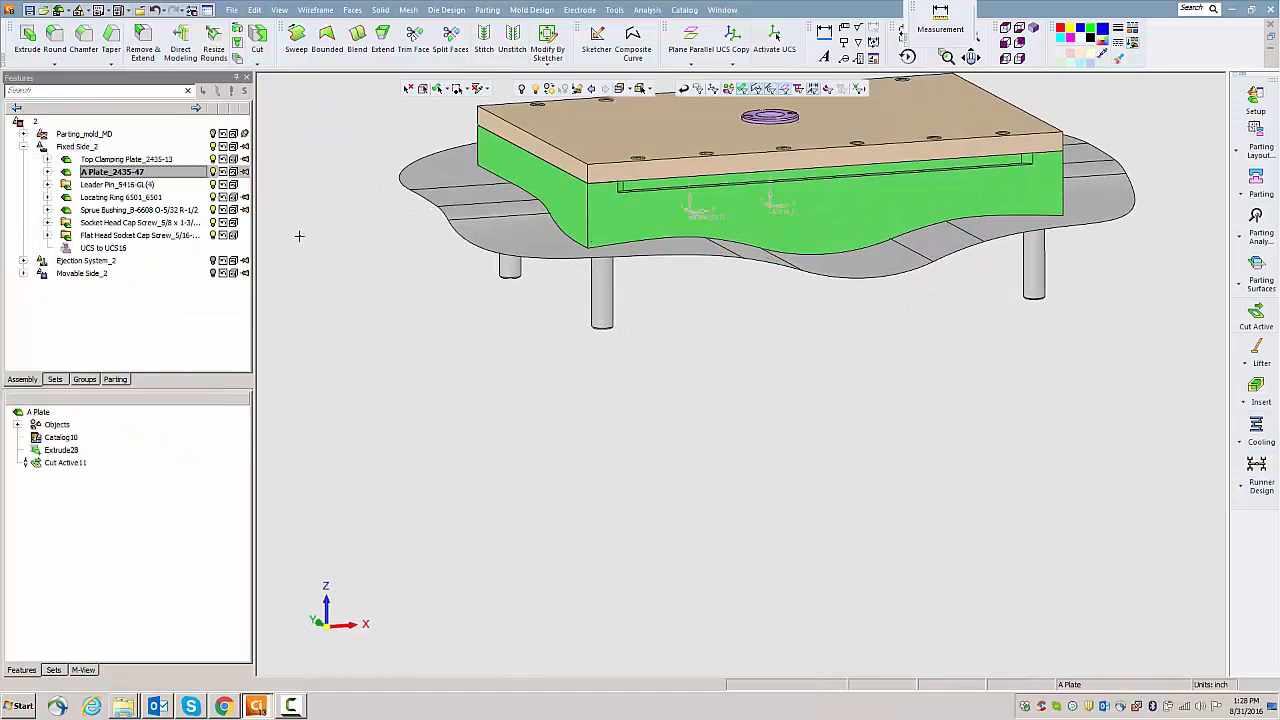
- Hide Parting_mold_MD and show Movable Side_2 to check how the A and B plates meet
{"action": "left_click", "coordinate": [213, 135]}
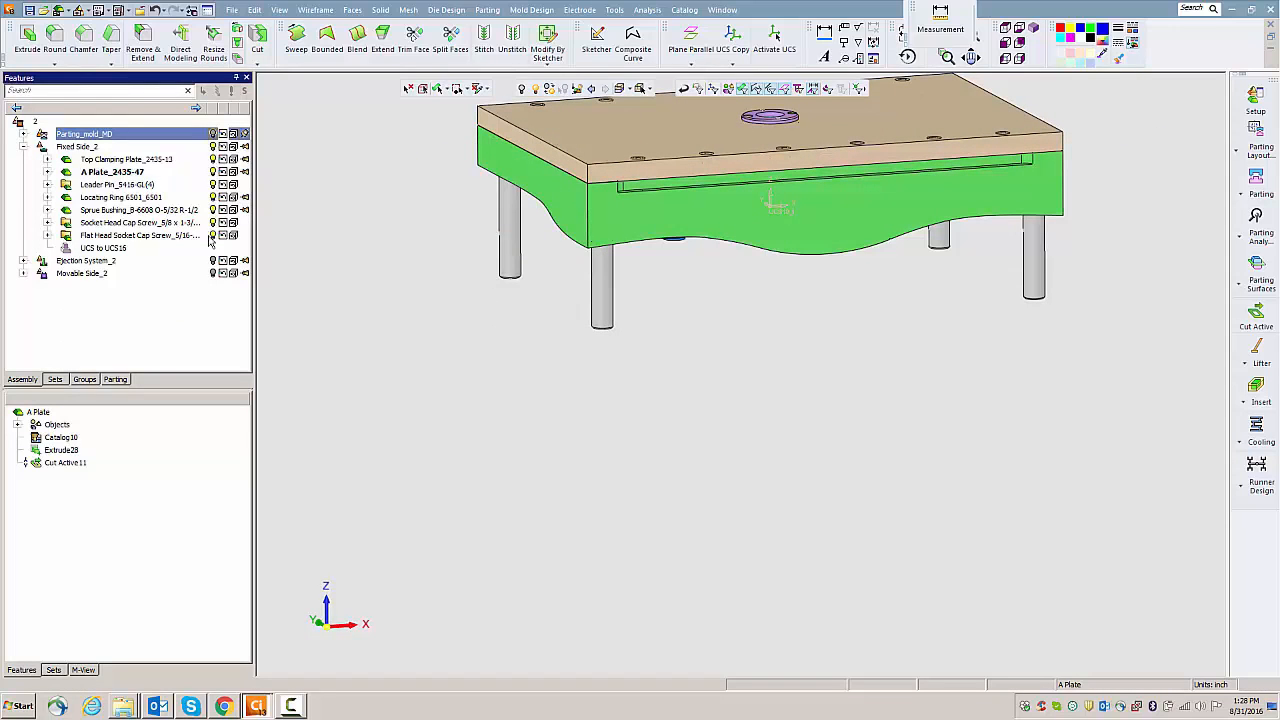
{"action": "left_click", "coordinate": [213, 274]}
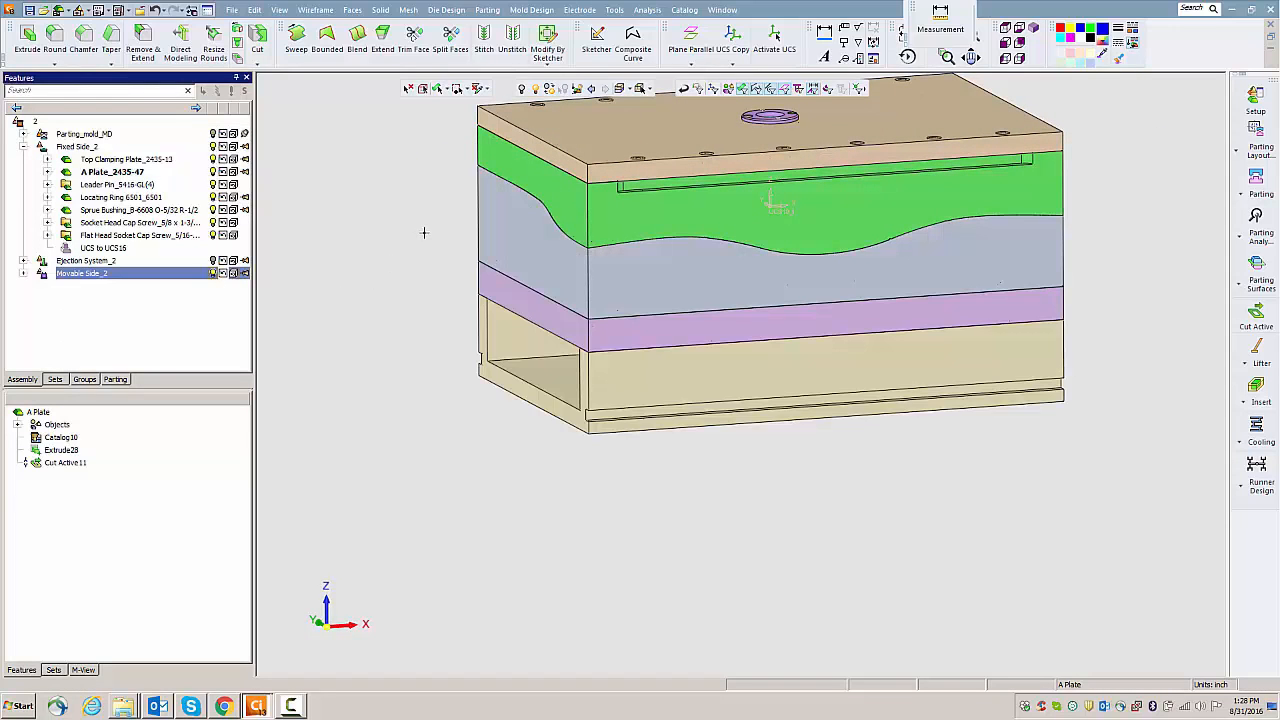
{"action": "right_click_drag", "start_coordinate": [424, 233], "coordinate": [434, 314], "text": "ctrl"}
{"action": "middle_click_drag", "start_coordinate": [425, 368], "coordinate": [435, 451], "text": "ctrl"}
{"action": "right_click_drag", "start_coordinate": [449, 446], "coordinate": [452, 321], "text": "ctrl"}
{"action": "left_click_drag", "start_coordinate": [450, 319], "coordinate": [444, 347], "text": "ctrl"}
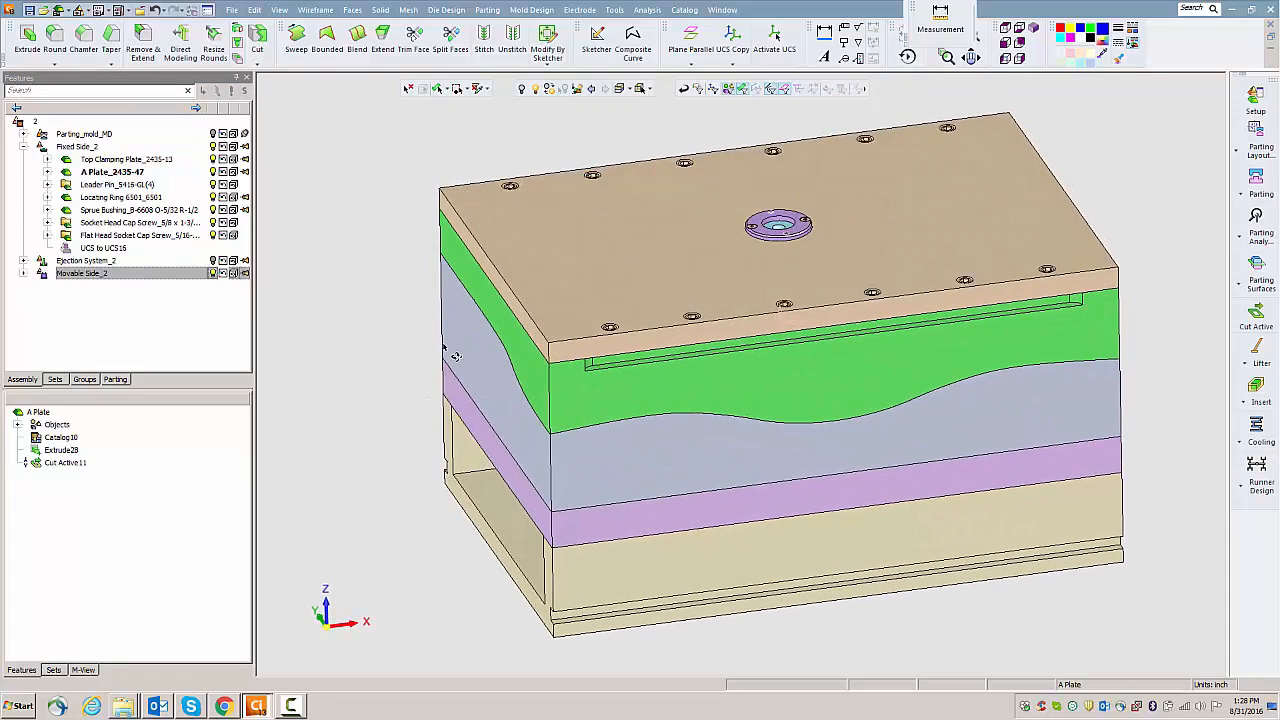
- Activate the top-level mold assembly and hide the Fixed Side_2 subassembly
{"action": "left_click", "coordinate": [36, 121]}
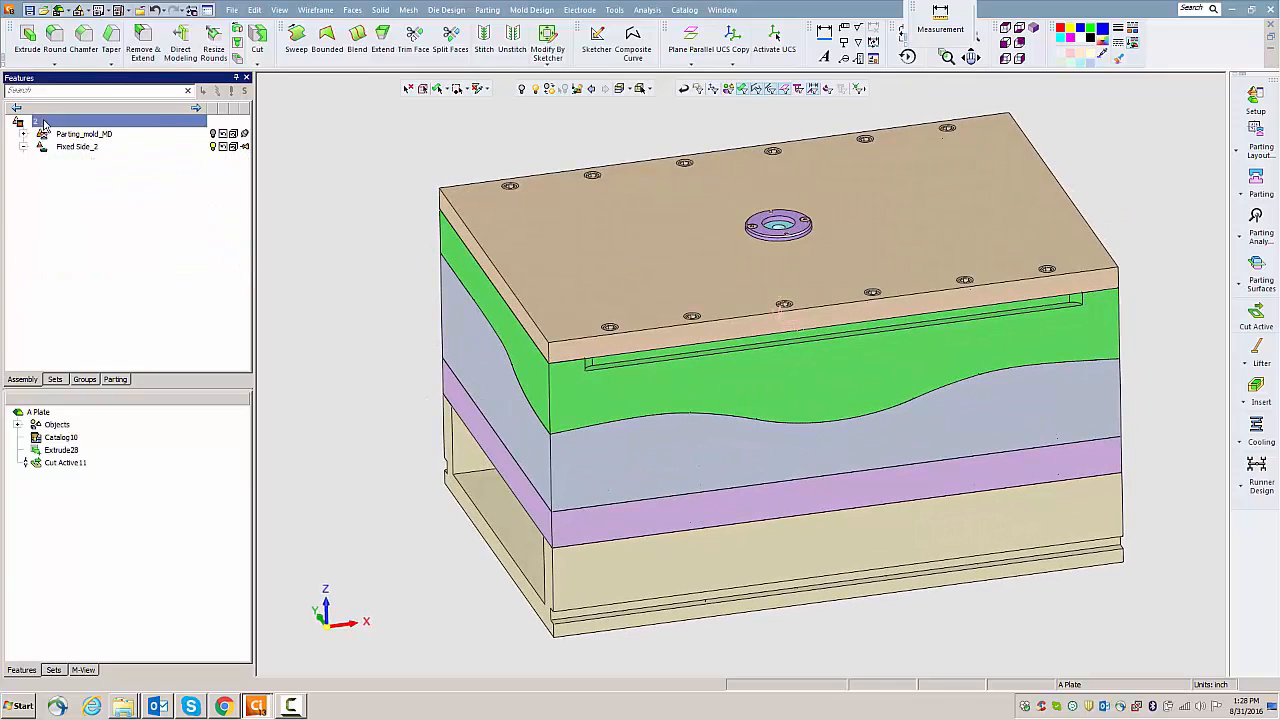
{"action": "right_click", "coordinate": [36, 121]}
{"action": "left_click", "coordinate": [90, 128]}
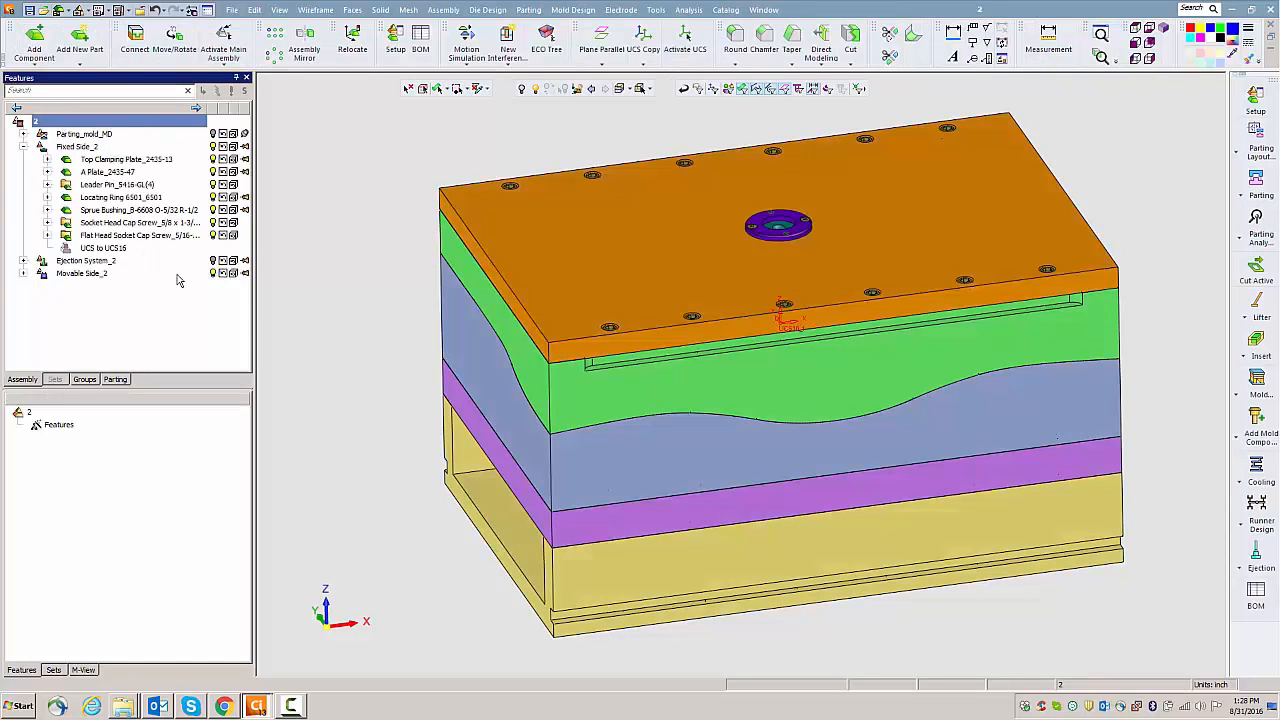
{"action": "left_click", "coordinate": [212, 147]}
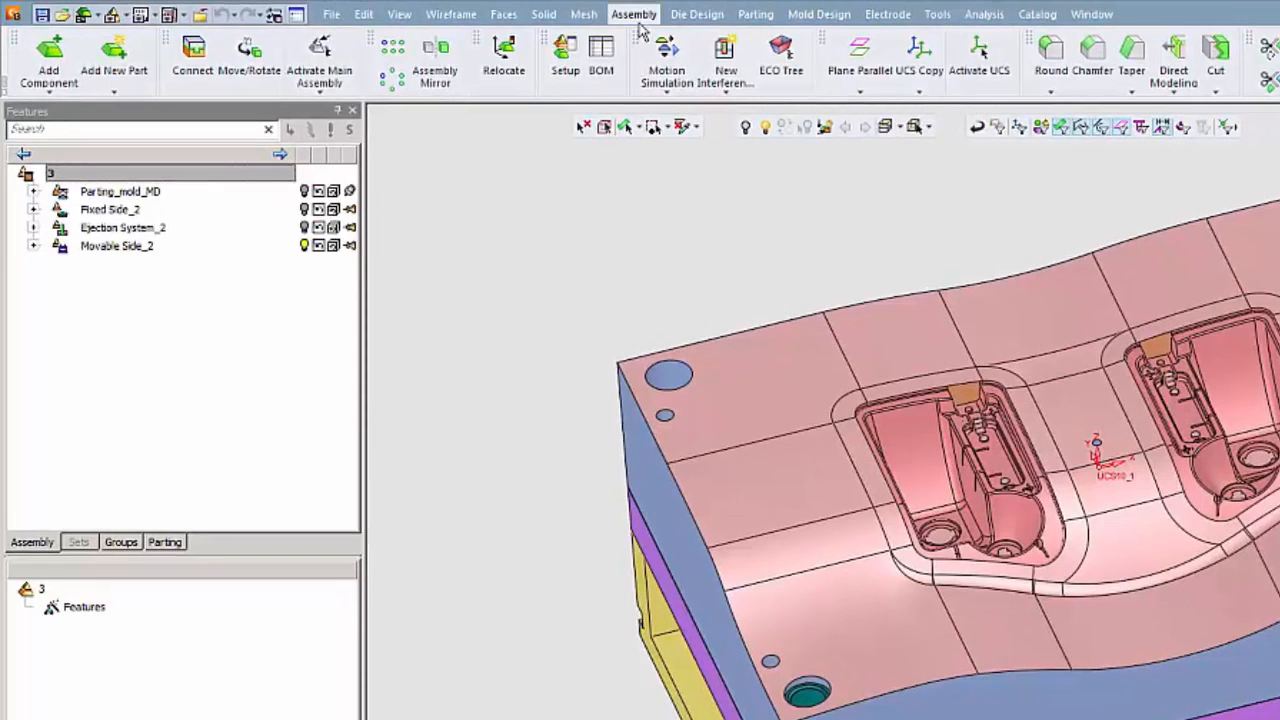
- Add the Slide_Asm RH.elt assembly from the Custom Mold Slide Assembly folder as a duplicate, placing it by pick behind the two cavities
{"action": "left_click", "coordinate": [634, 14]}
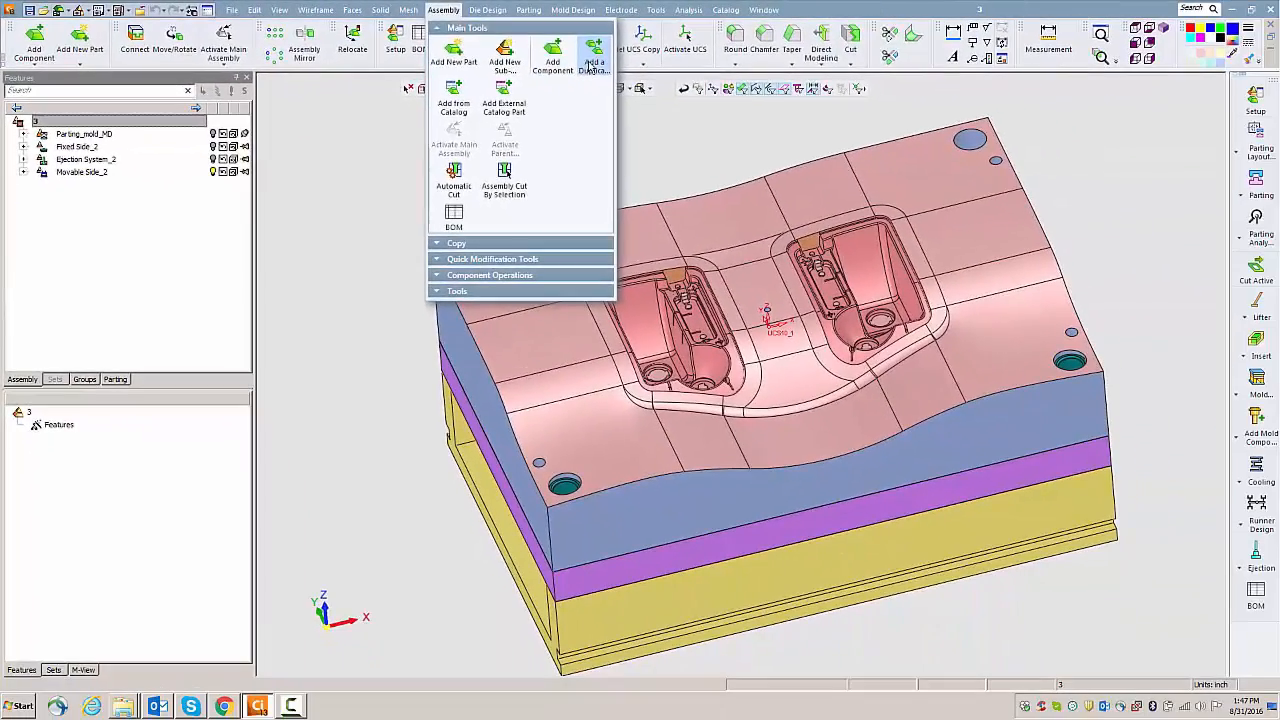
{"action": "left_click", "coordinate": [790, 80]}
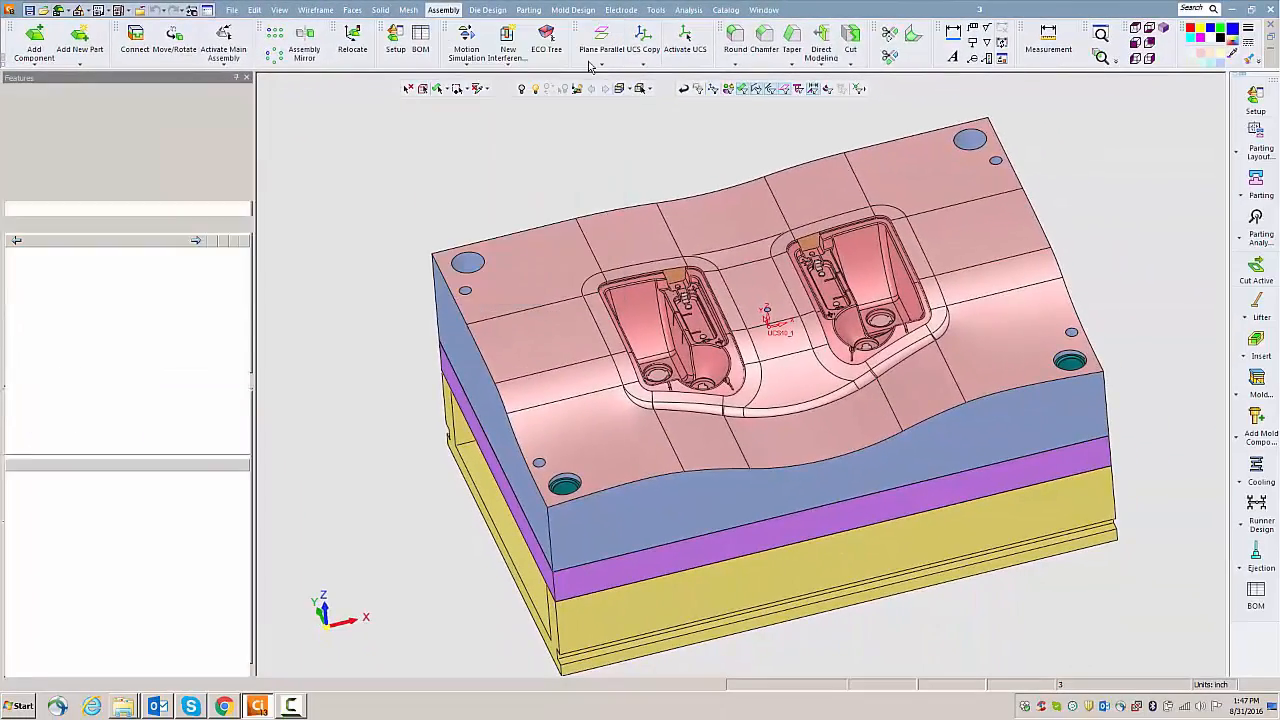
{"action": "left_click", "coordinate": [352, 213]}
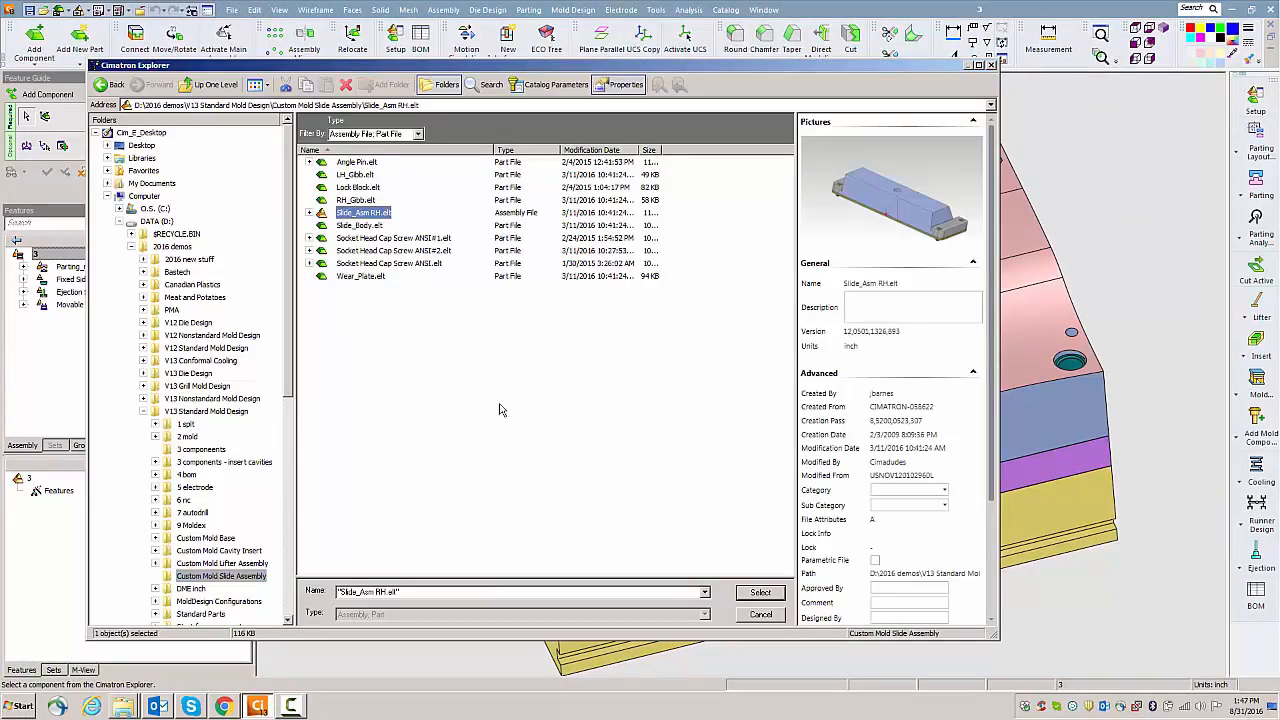
{"action": "left_click", "coordinate": [747, 593]}
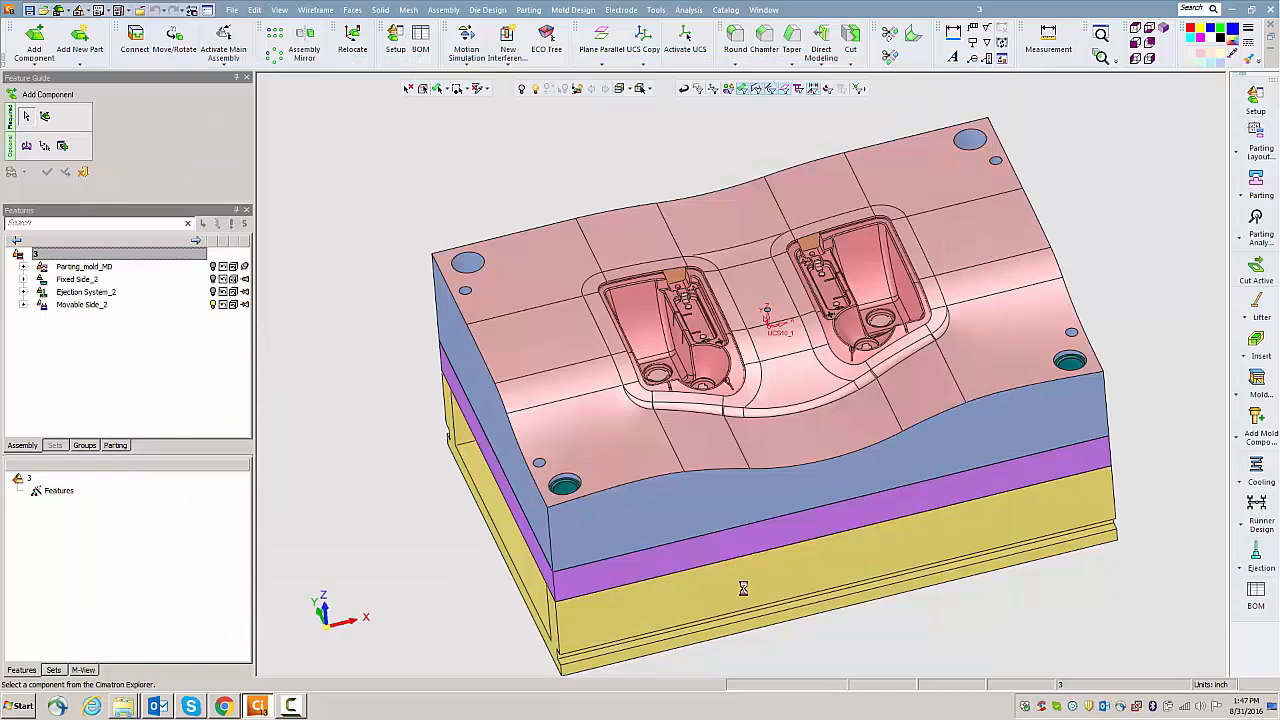
{"action": "left_click", "coordinate": [738, 247]}
{"action": "middle_click", "coordinate": [714, 246]}
{"action": "middle_click_drag", "start_coordinate": [714, 246], "coordinate": [744, 242]}
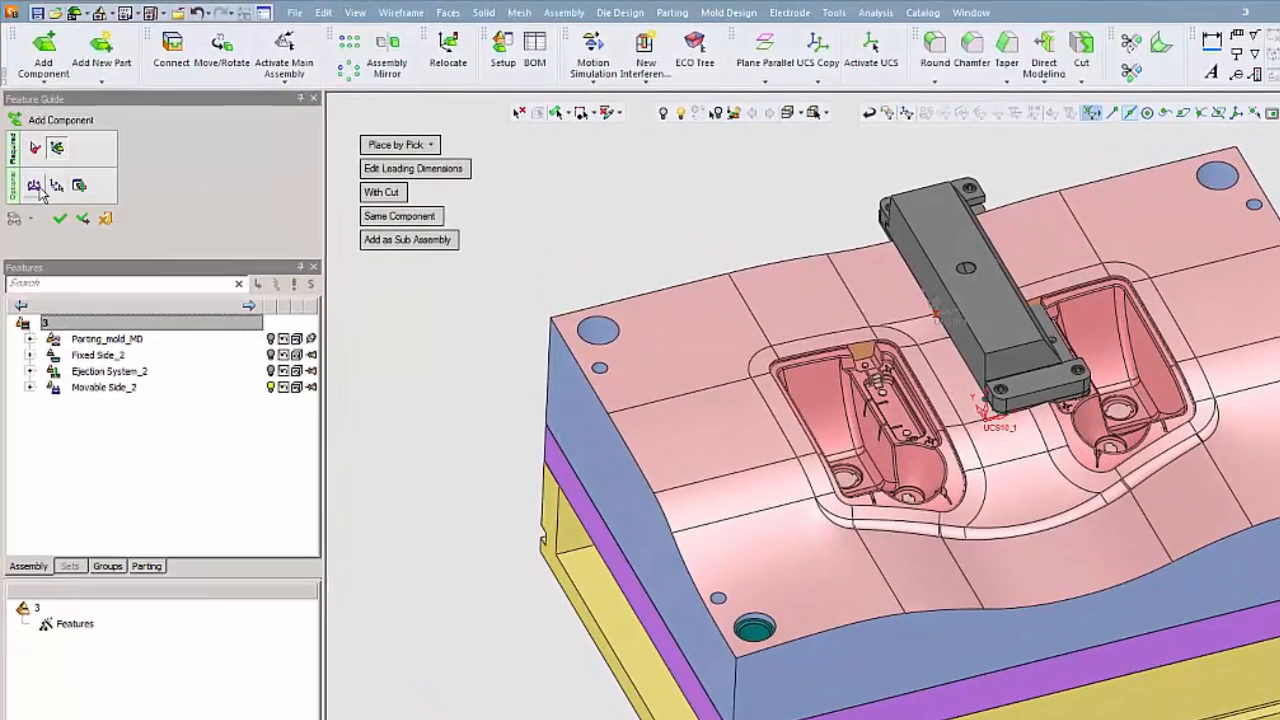
- Rotate the slide assembly 90 degrees about the Z axis, set its Delta Z to -2 and complete the placement with its cut
{"action": "left_click", "coordinate": [34, 185]}
{"action": "left_click", "coordinate": [372, 262]}
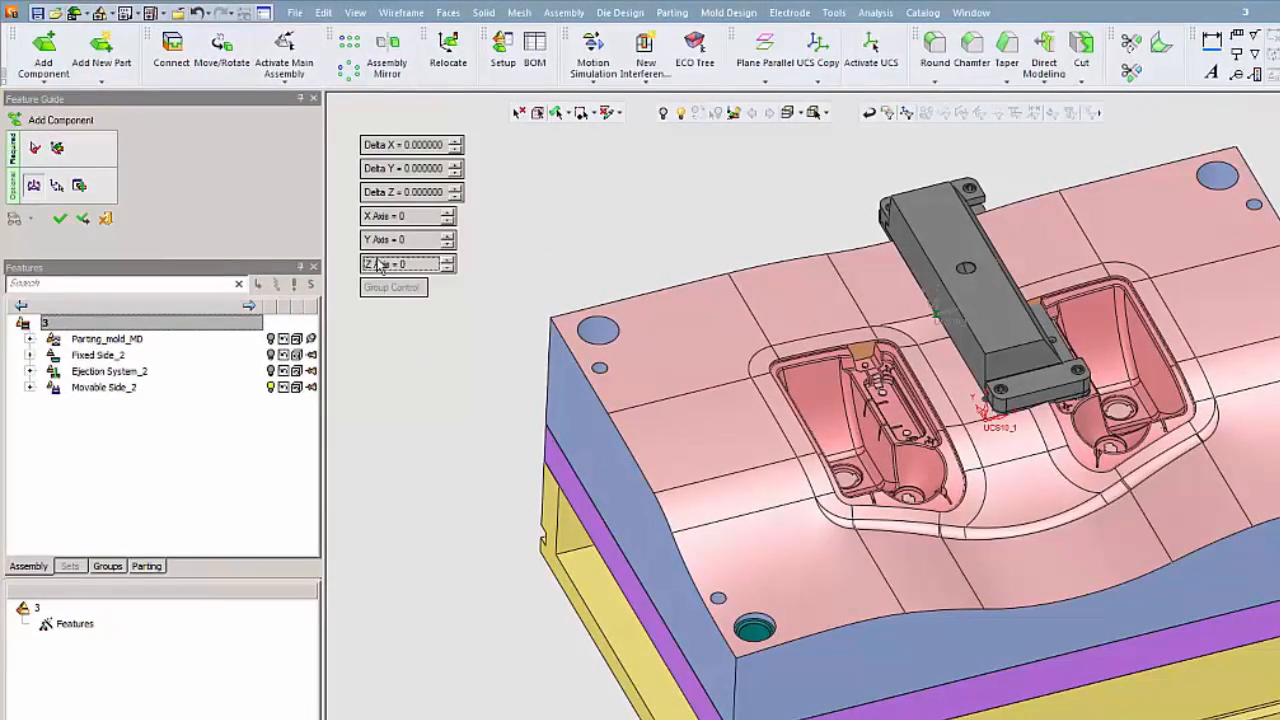
{"action": "type", "text": "90"}
{"action": "key", "text": "Return"}
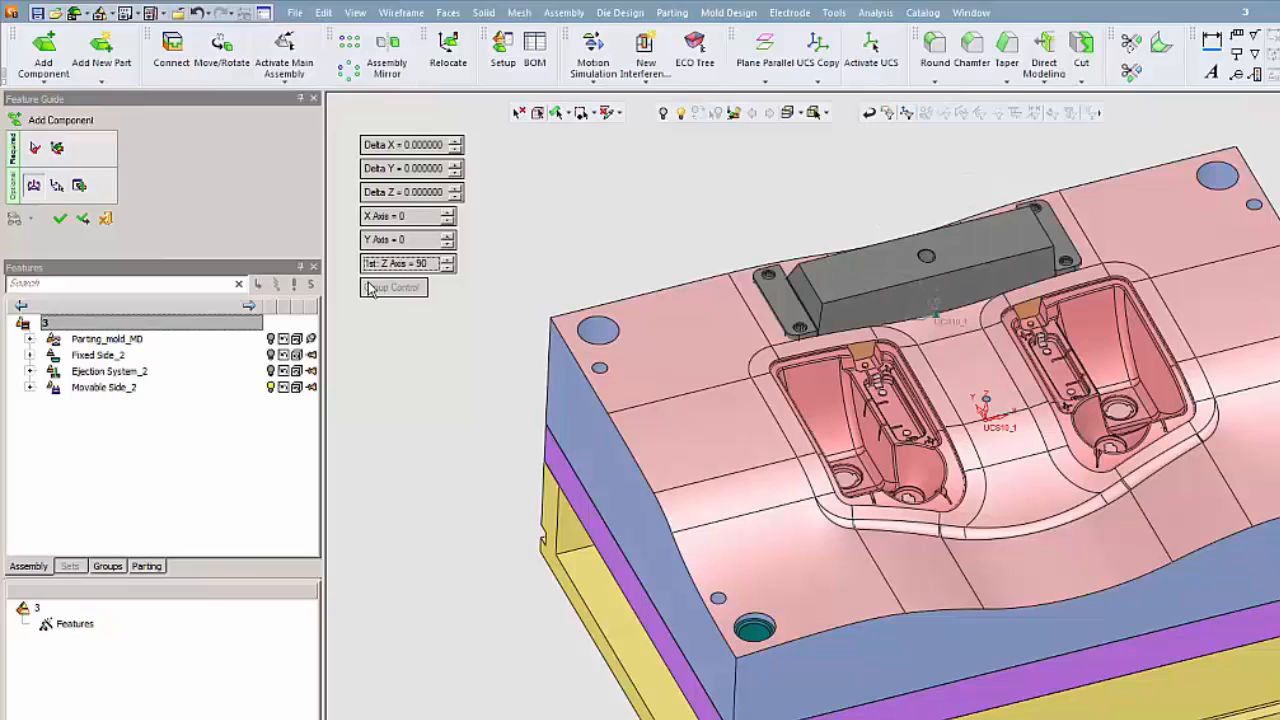
{"action": "left_click", "coordinate": [457, 198]}
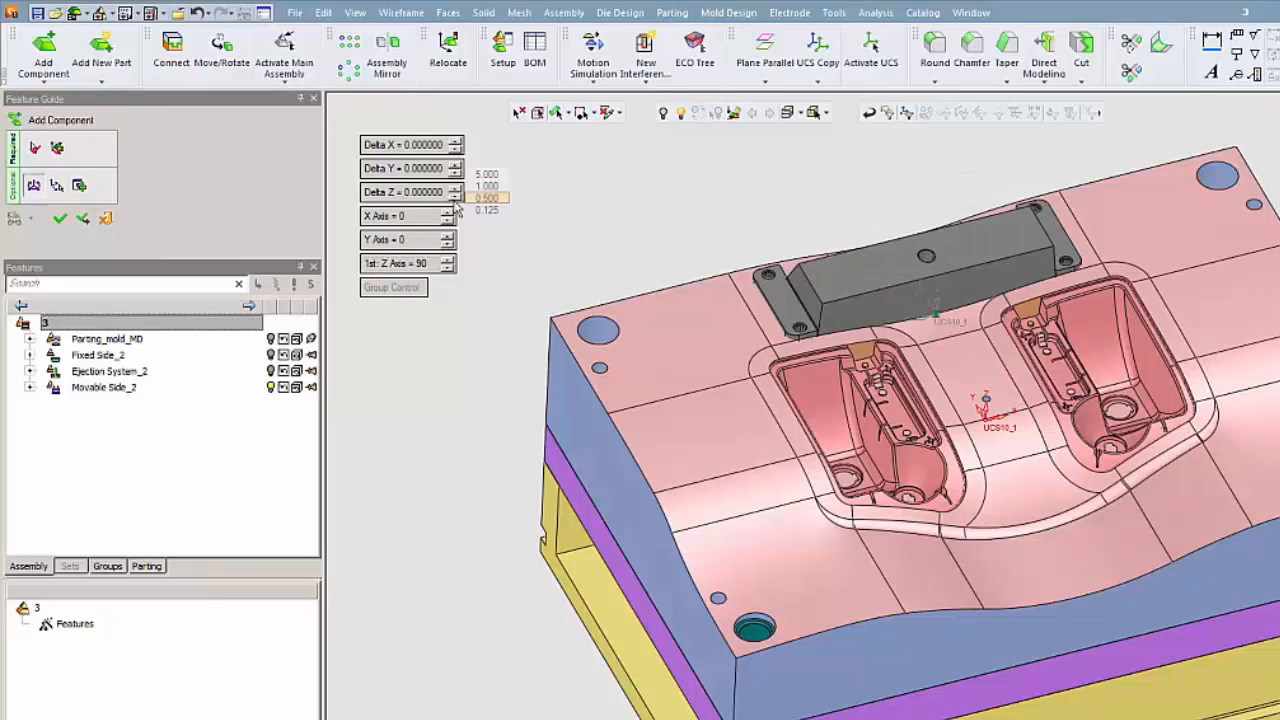
{"action": "left_click", "coordinate": [455, 204]}
{"action": "left_click", "coordinate": [456, 204]}
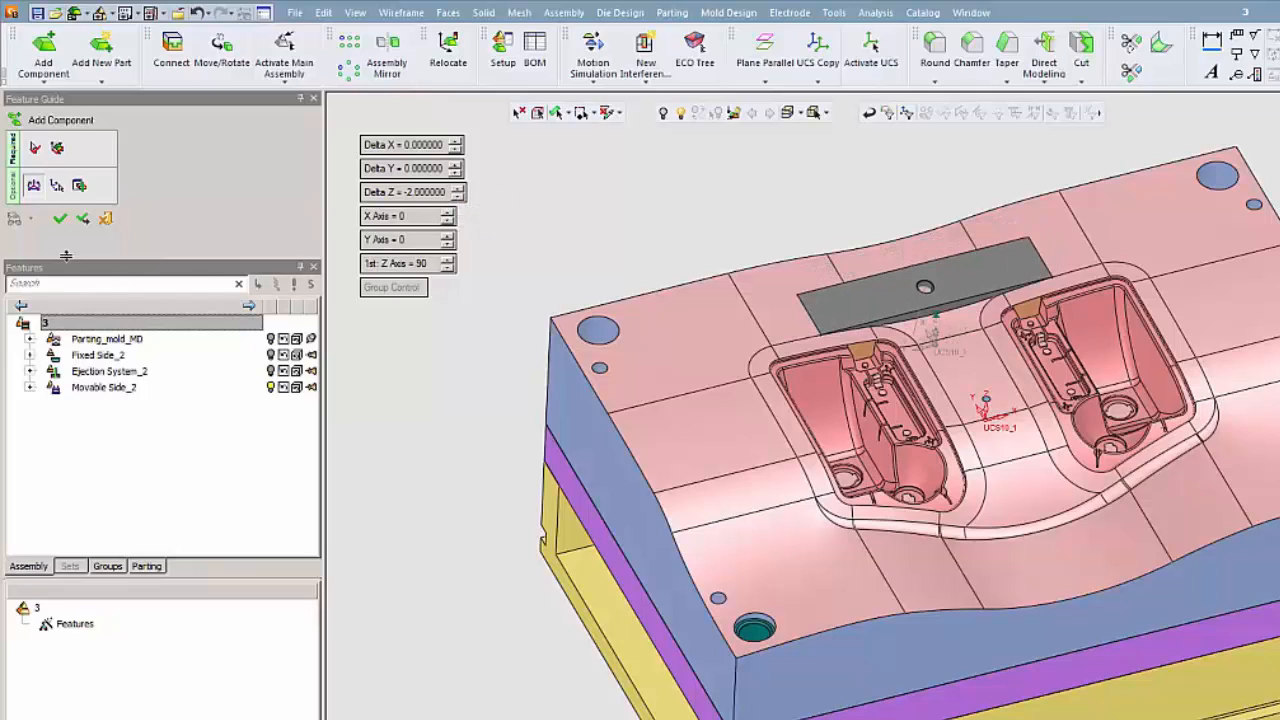
{"action": "left_click", "coordinate": [60, 222]}
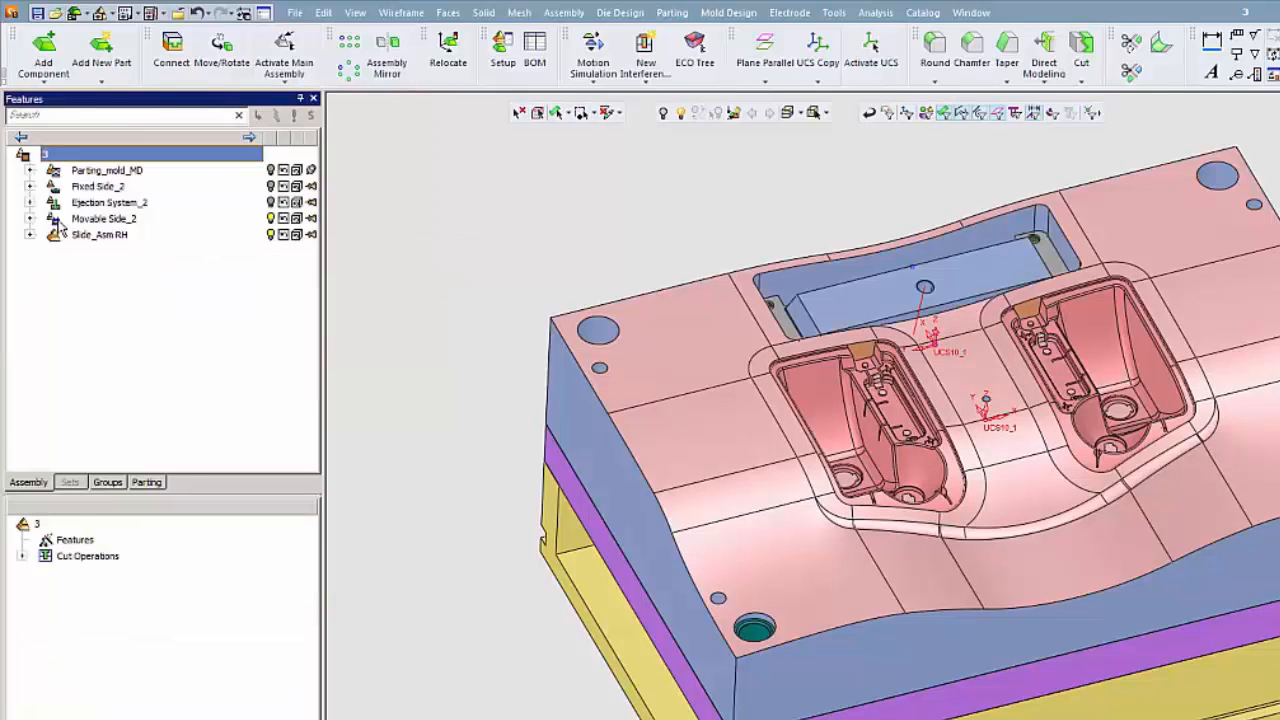
- Set the Slide Depth parameter of Slide Assembly RH to 5 inches in Setup and apply it to the model
{"action": "right_click_drag", "start_coordinate": [728, 358], "coordinate": [782, 193], "text": "ctrl"}
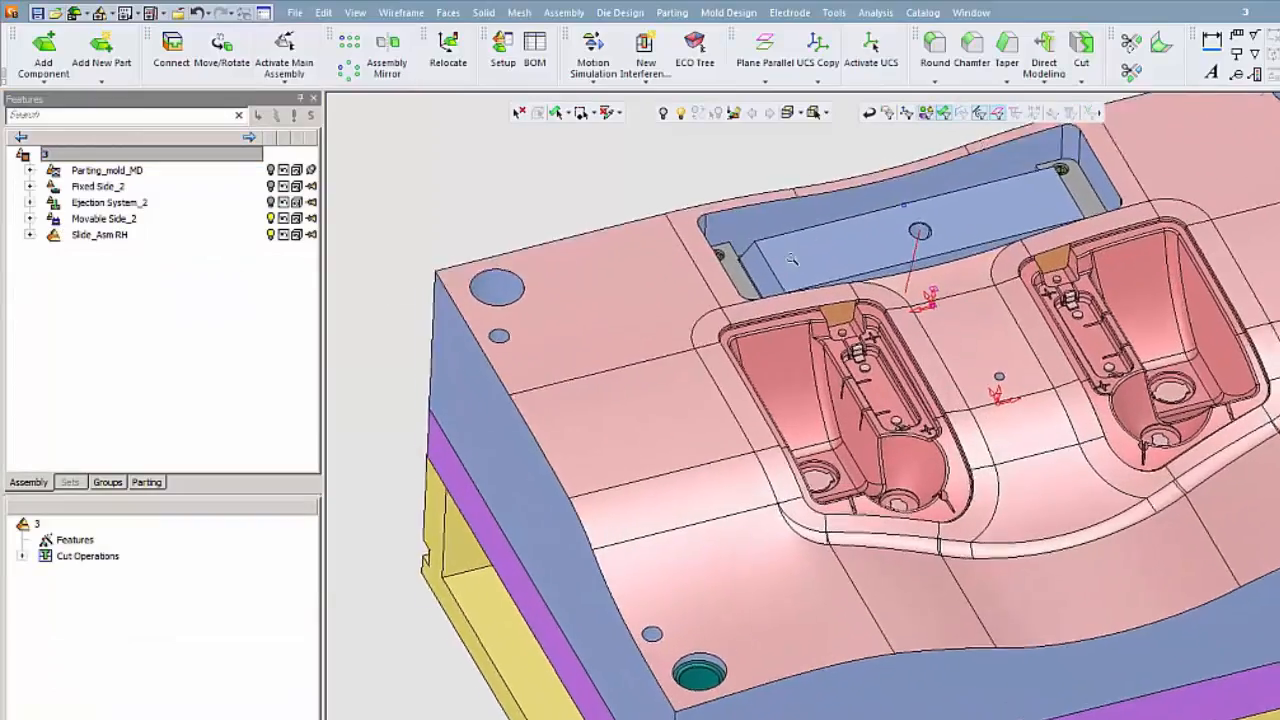
{"action": "middle_click_drag", "start_coordinate": [748, 183], "coordinate": [748, 471], "text": "ctrl"}
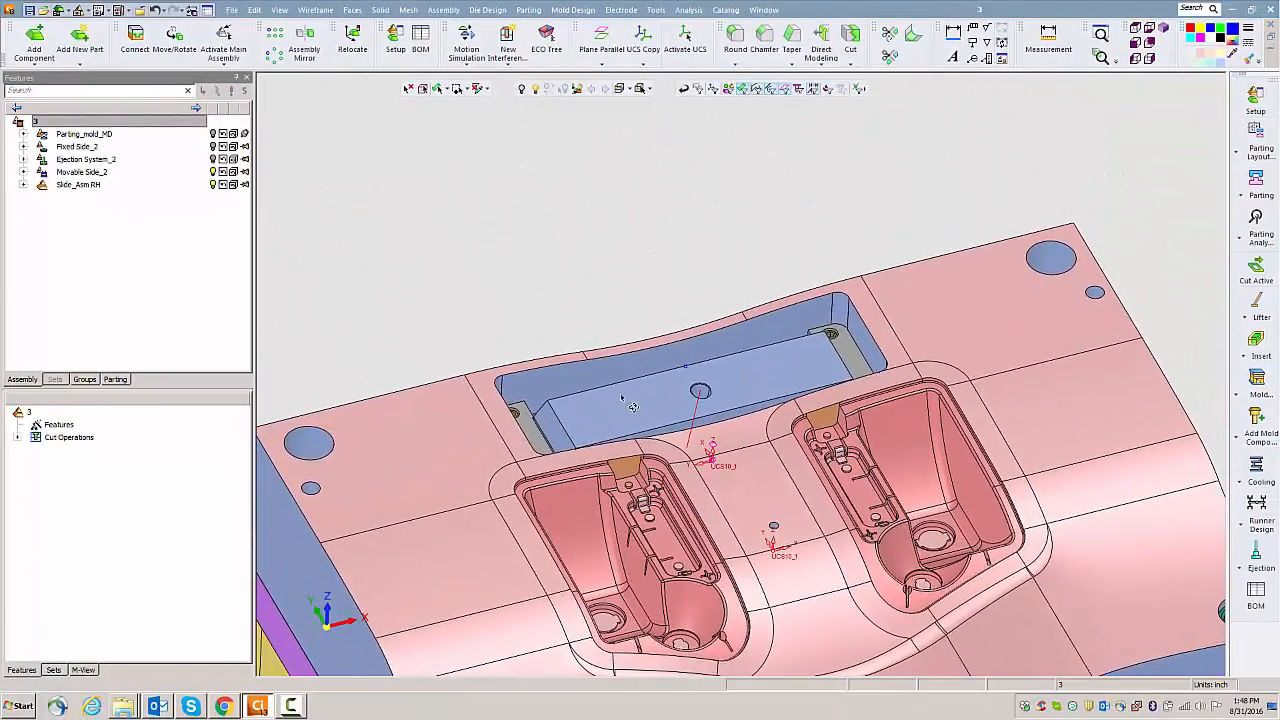
{"action": "left_click_drag", "start_coordinate": [748, 471], "coordinate": [748, 505], "text": "ctrl"}
{"action": "left_click_drag", "start_coordinate": [620, 422], "coordinate": [622, 427], "text": "ctrl"}
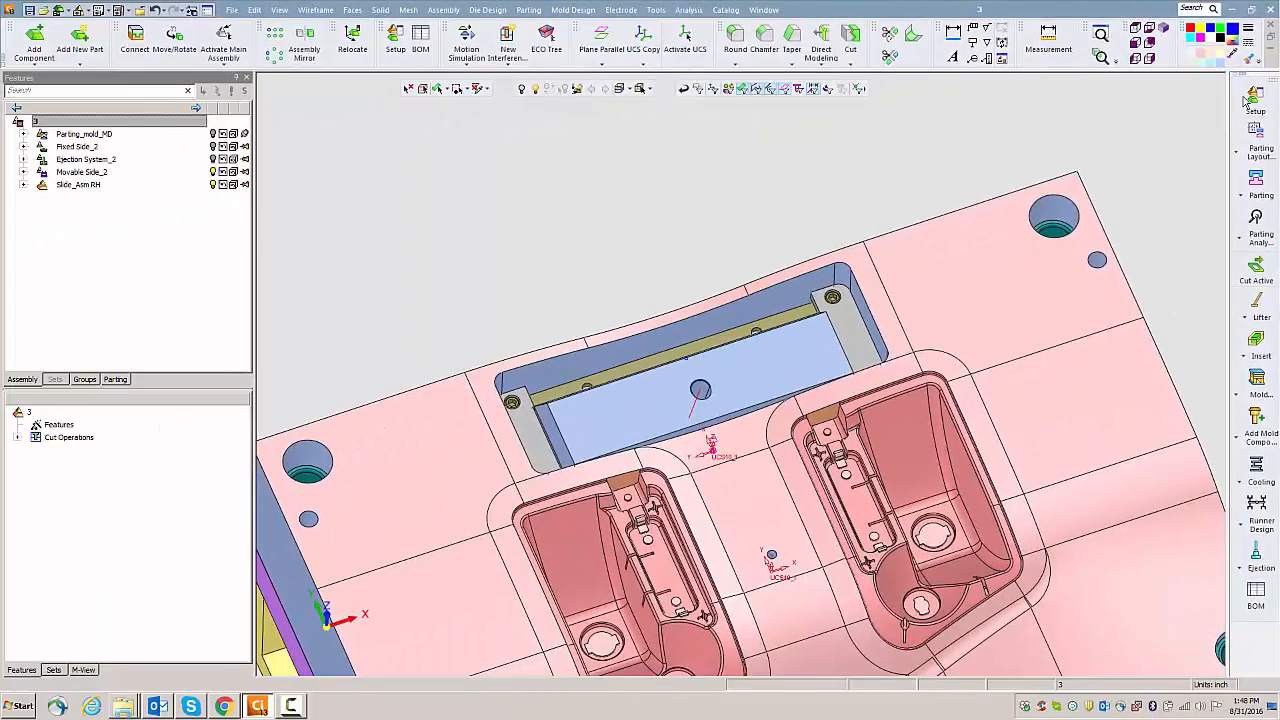
{"action": "left_click", "coordinate": [1254, 100]}
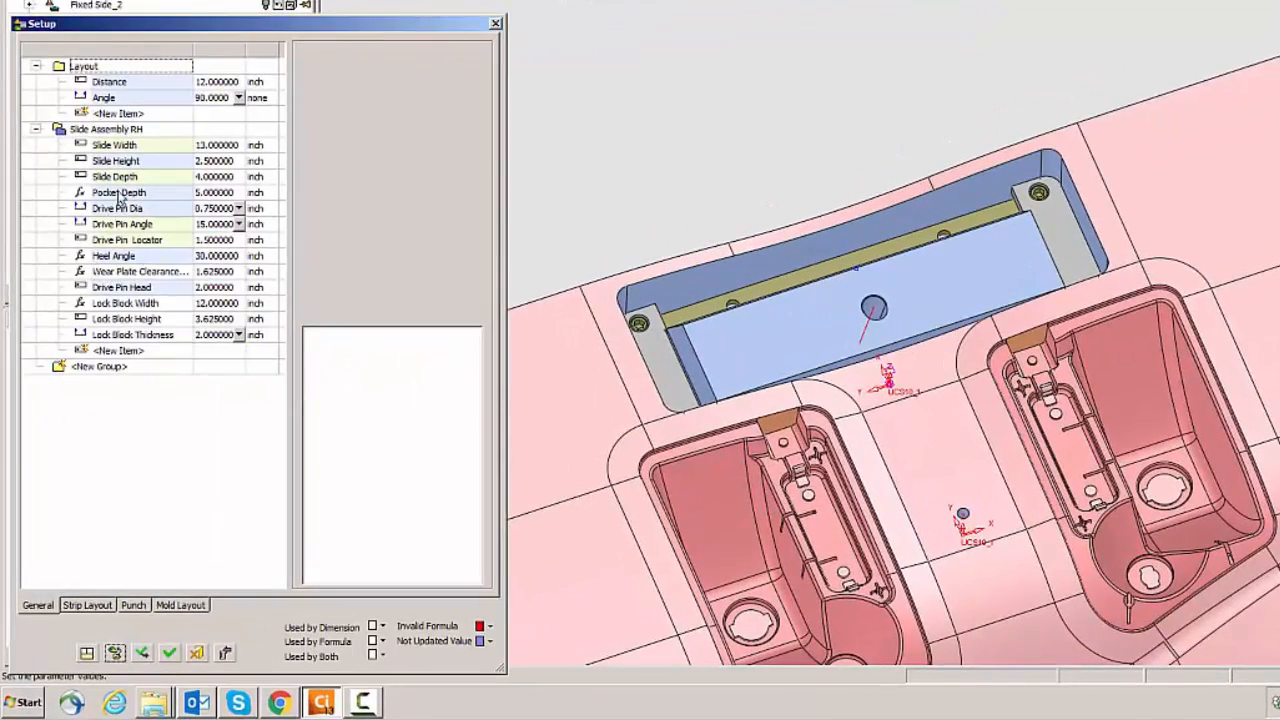
{"action": "left_click", "coordinate": [196, 176]}
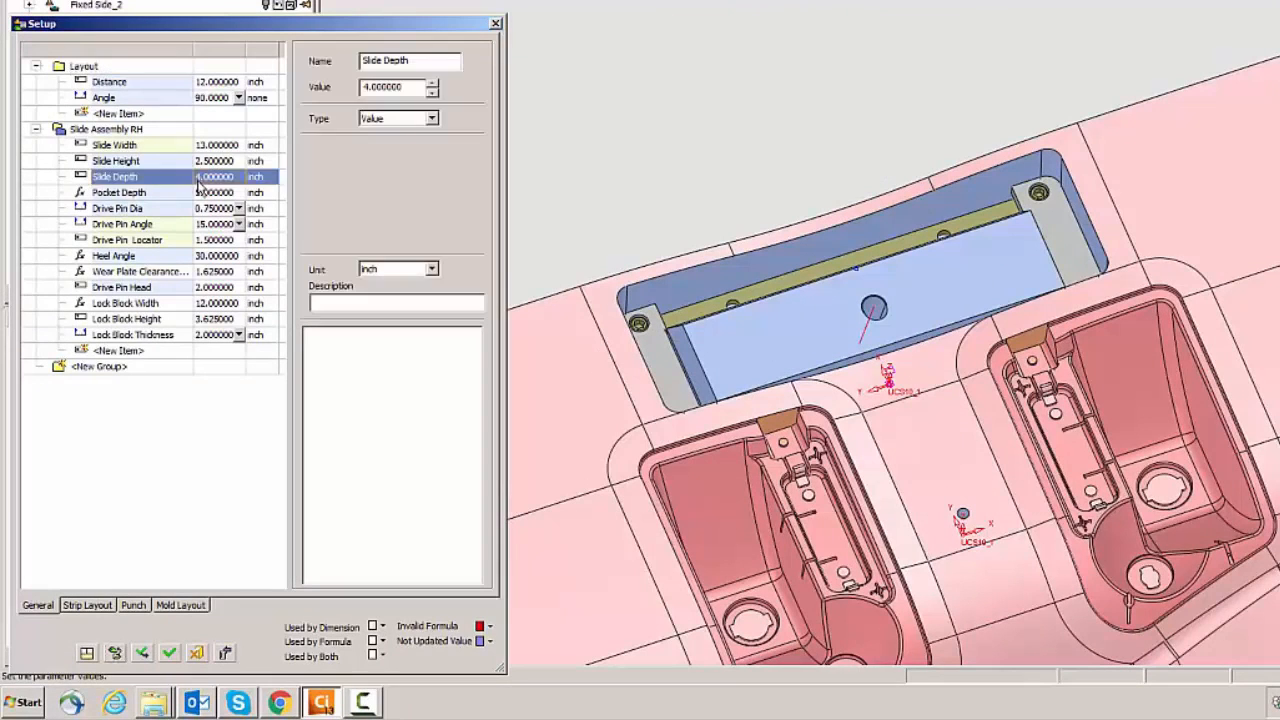
{"action": "left_click", "coordinate": [196, 176]}
{"action": "type", "text": "5"}
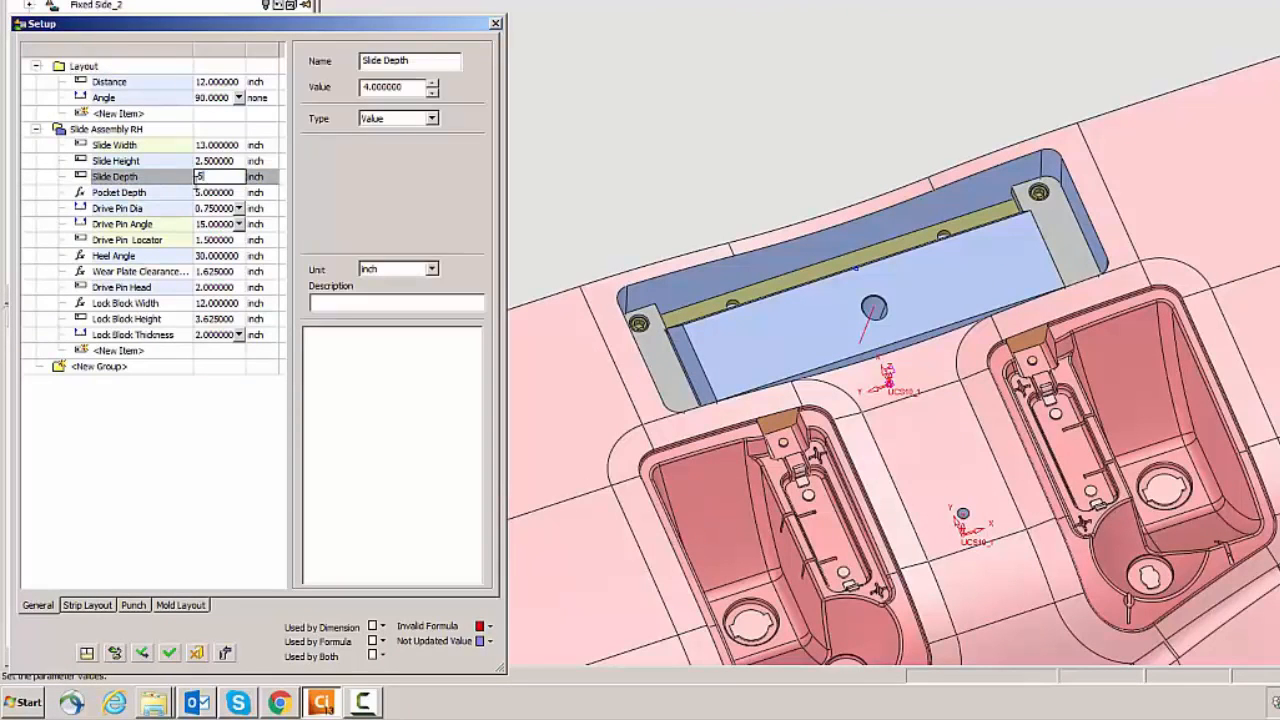
{"action": "key", "text": "Return"}
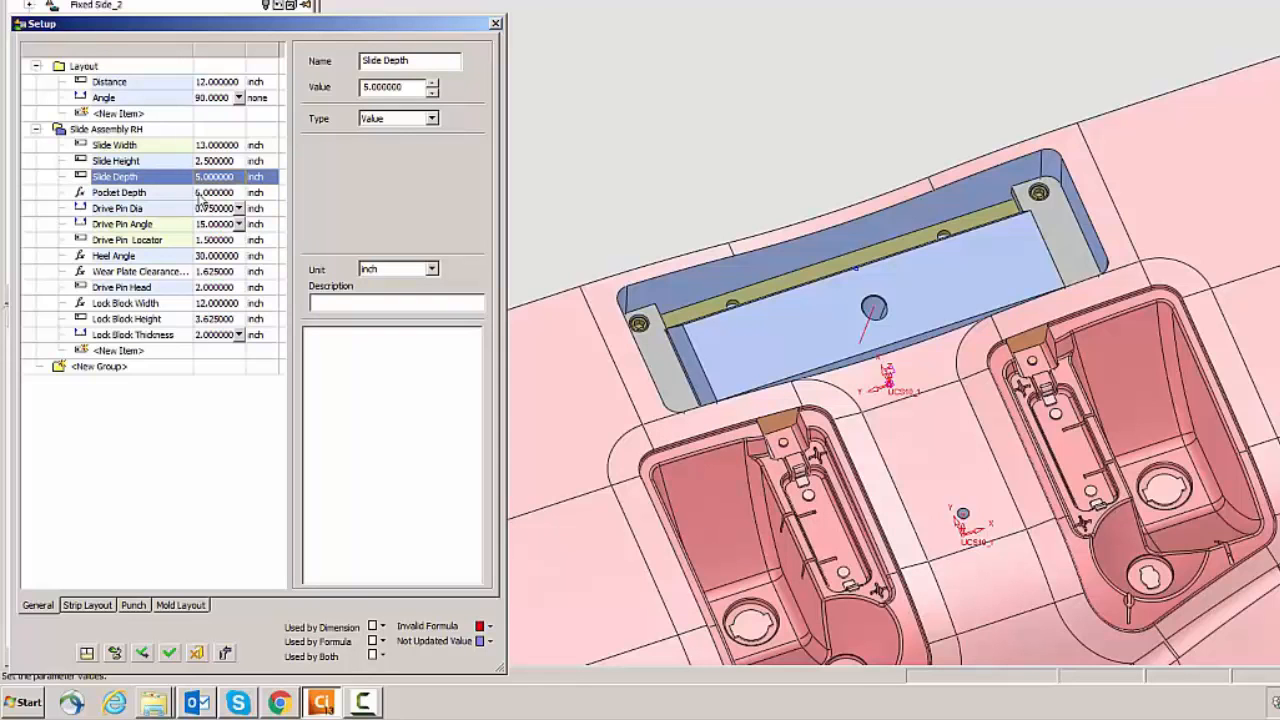
{"action": "left_click", "coordinate": [170, 656]}
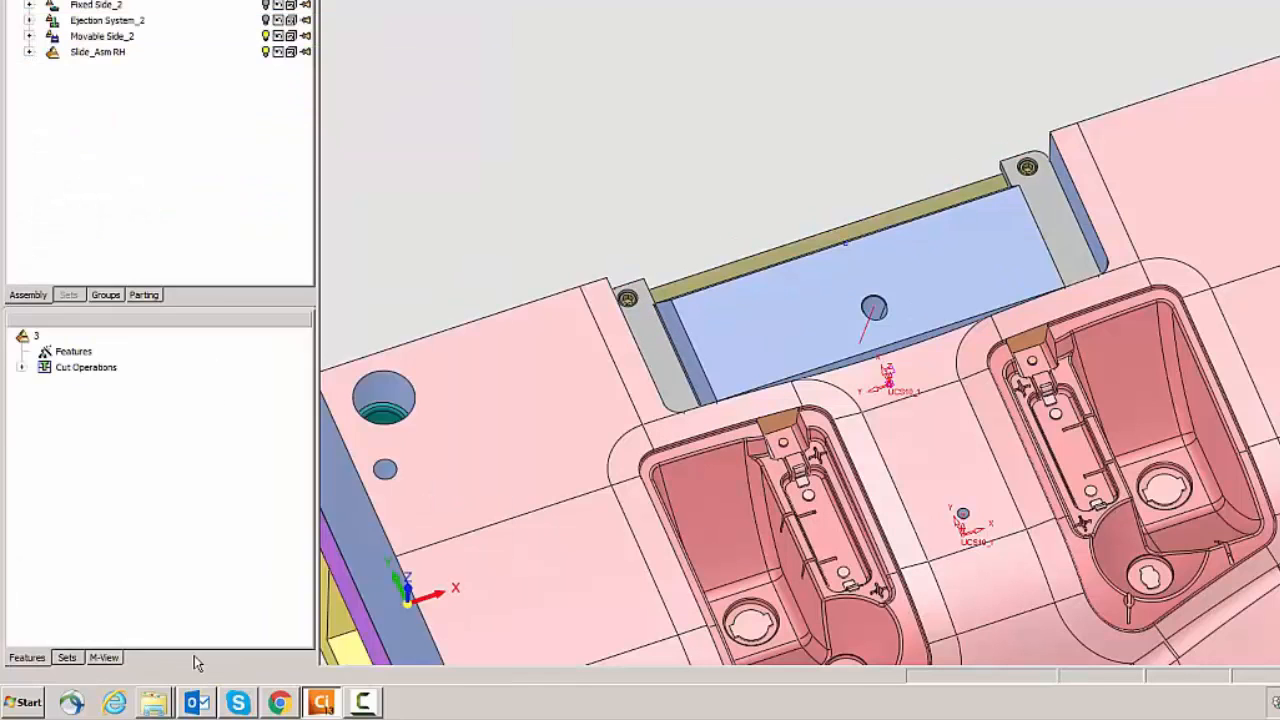
- Hide the 01-rear tail lamp-Work faces in the parting tree to expose the slide-direction faces
{"action": "right_click_drag", "start_coordinate": [672, 463], "coordinate": [697, 357], "text": "ctrl"}
{"action": "left_click_drag", "start_coordinate": [687, 347], "coordinate": [642, 343], "text": "ctrl"}
{"action": "left_click_drag", "start_coordinate": [524, 428], "coordinate": [565, 410], "text": "ctrl"}
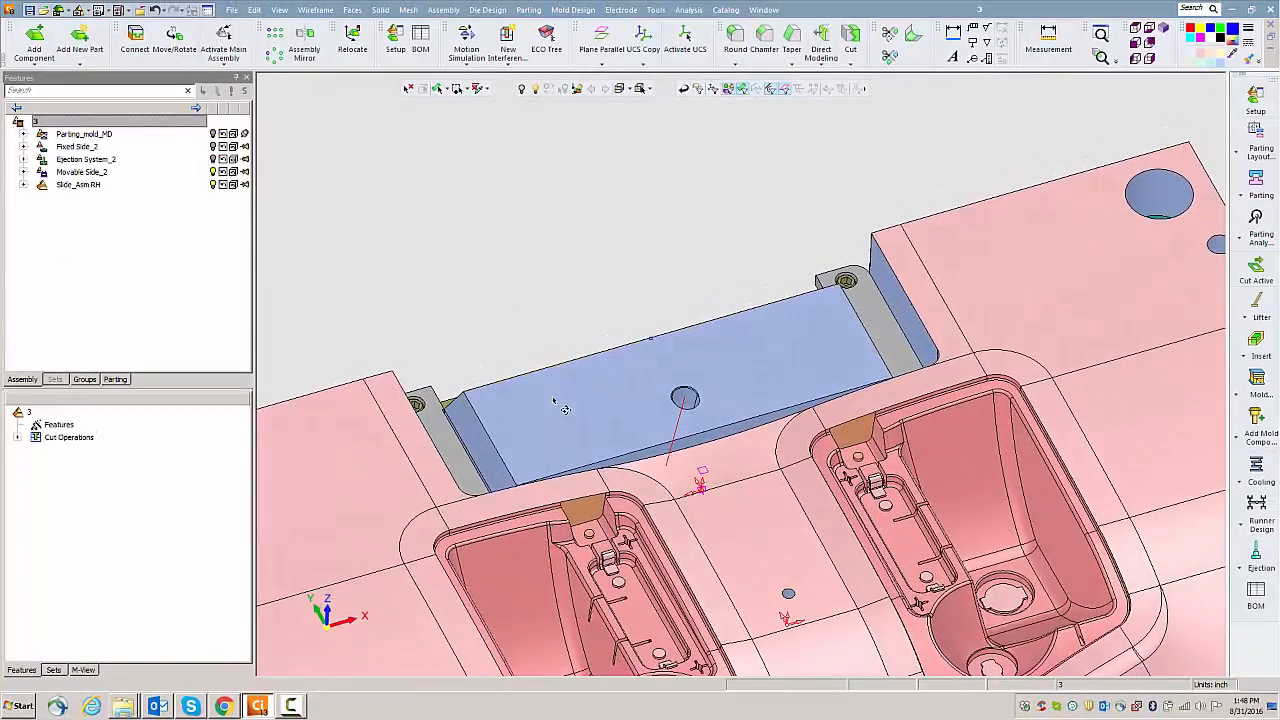
{"action": "right_click_drag", "start_coordinate": [558, 413], "coordinate": [560, 383], "text": "ctrl"}
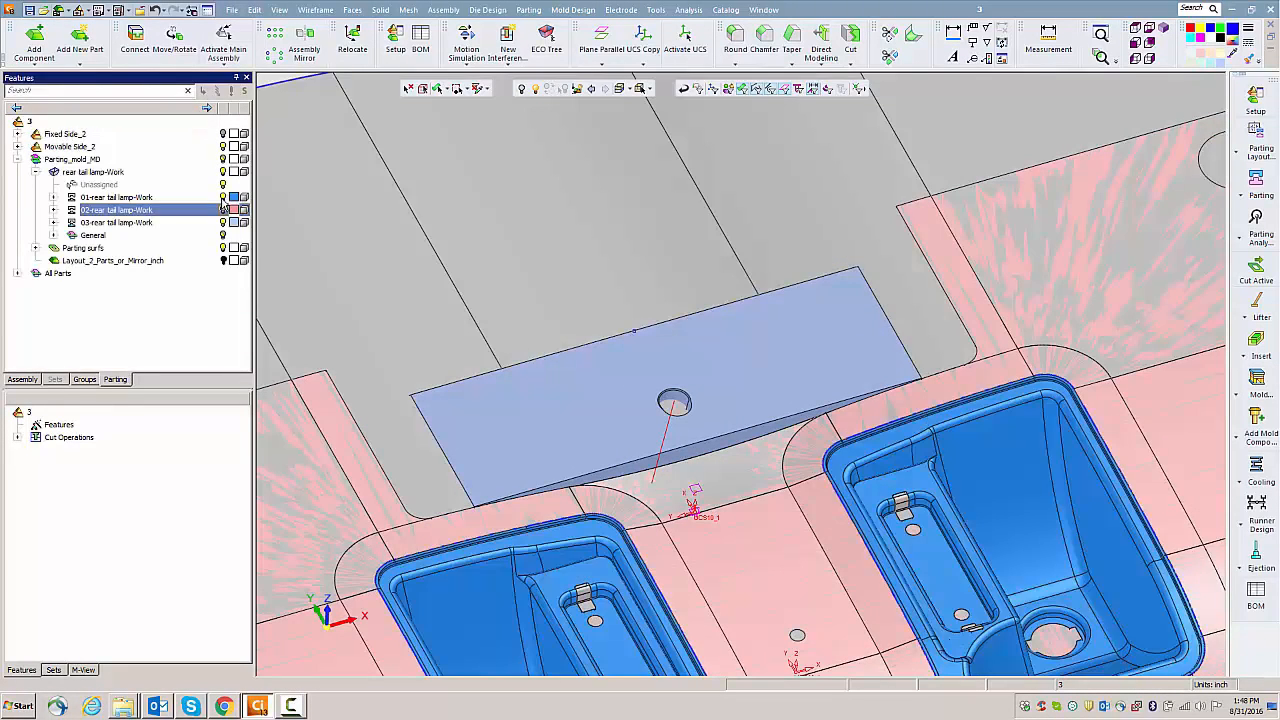
{"action": "left_click", "coordinate": [223, 199]}
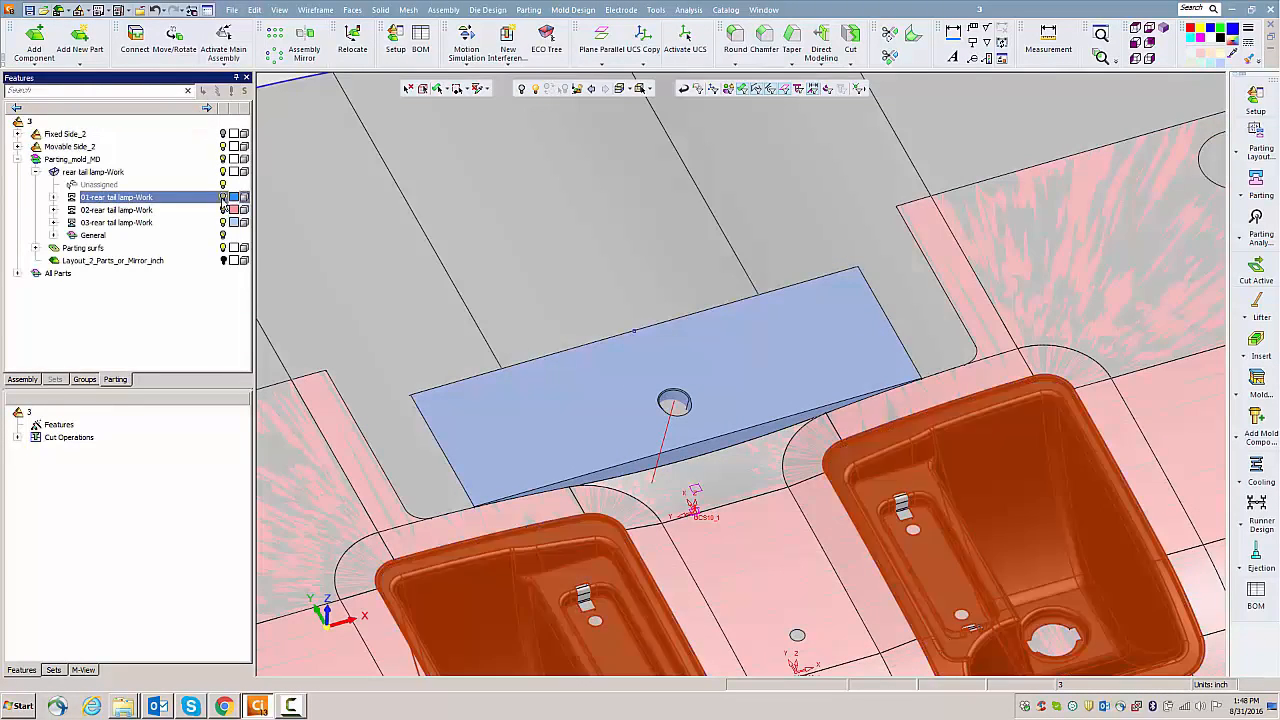
- Import the 03-rear tail lamp-Work slide-direction faces into the slide body with Cut Active, using QuickSplit & Parting Faces and the Import option
{"action": "left_click", "coordinate": [1253, 272]}
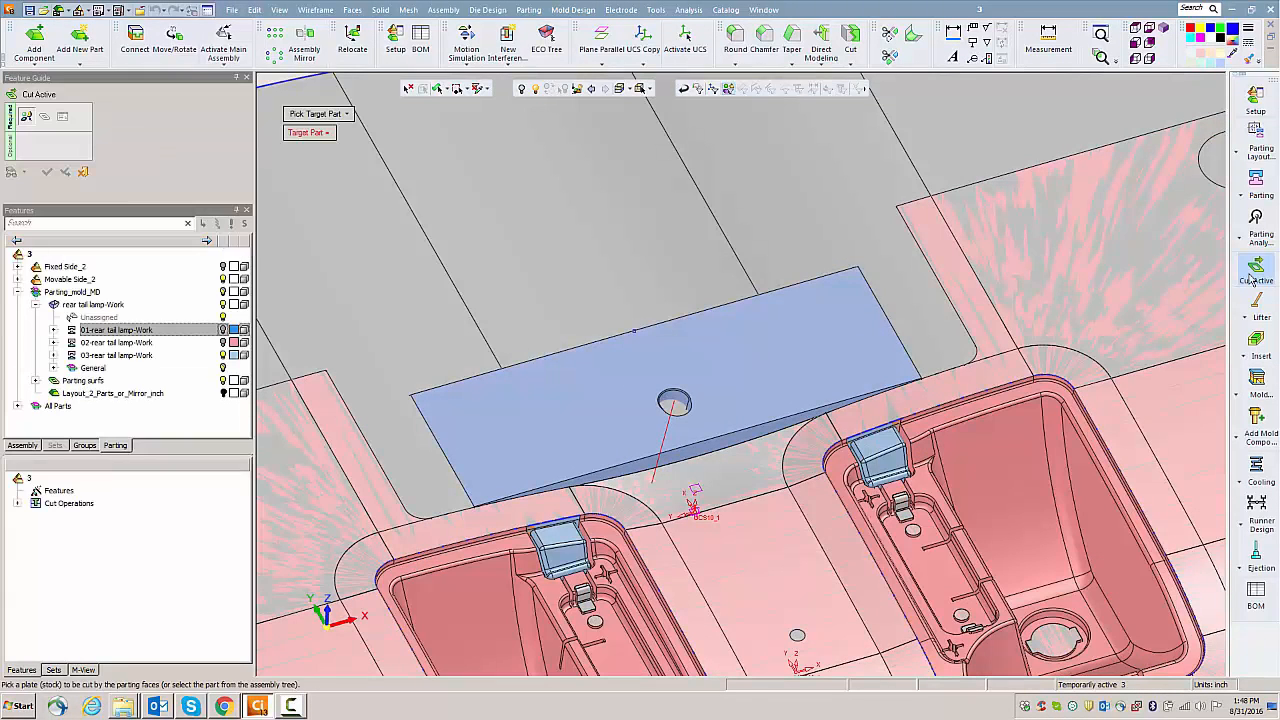
{"action": "left_click", "coordinate": [843, 345]}
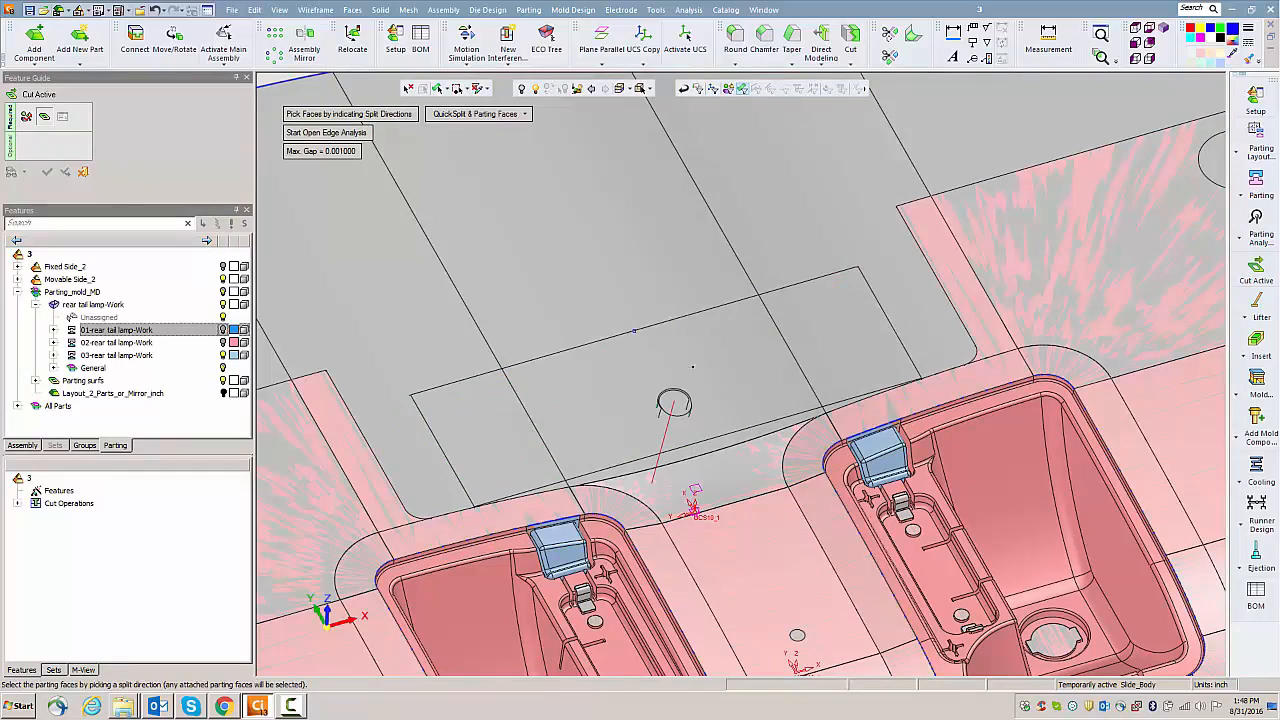
{"action": "left_click", "coordinate": [575, 558]}
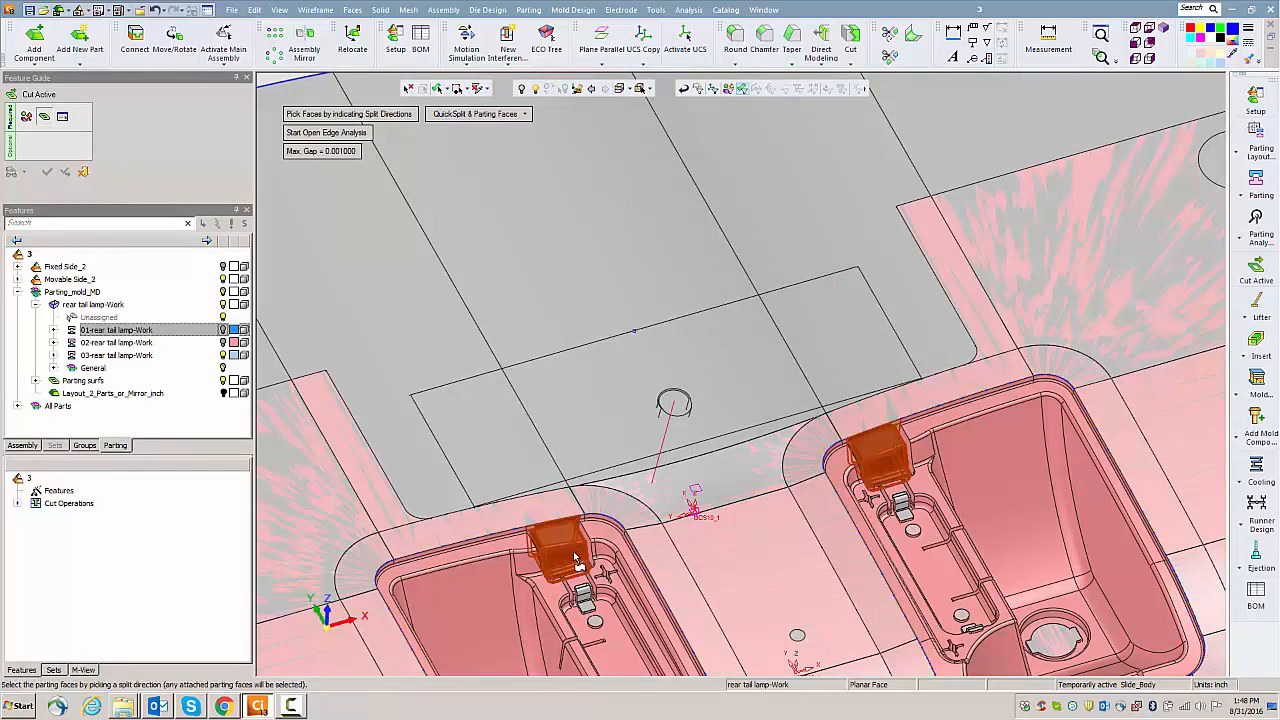
{"action": "middle_click", "coordinate": [512, 239]}
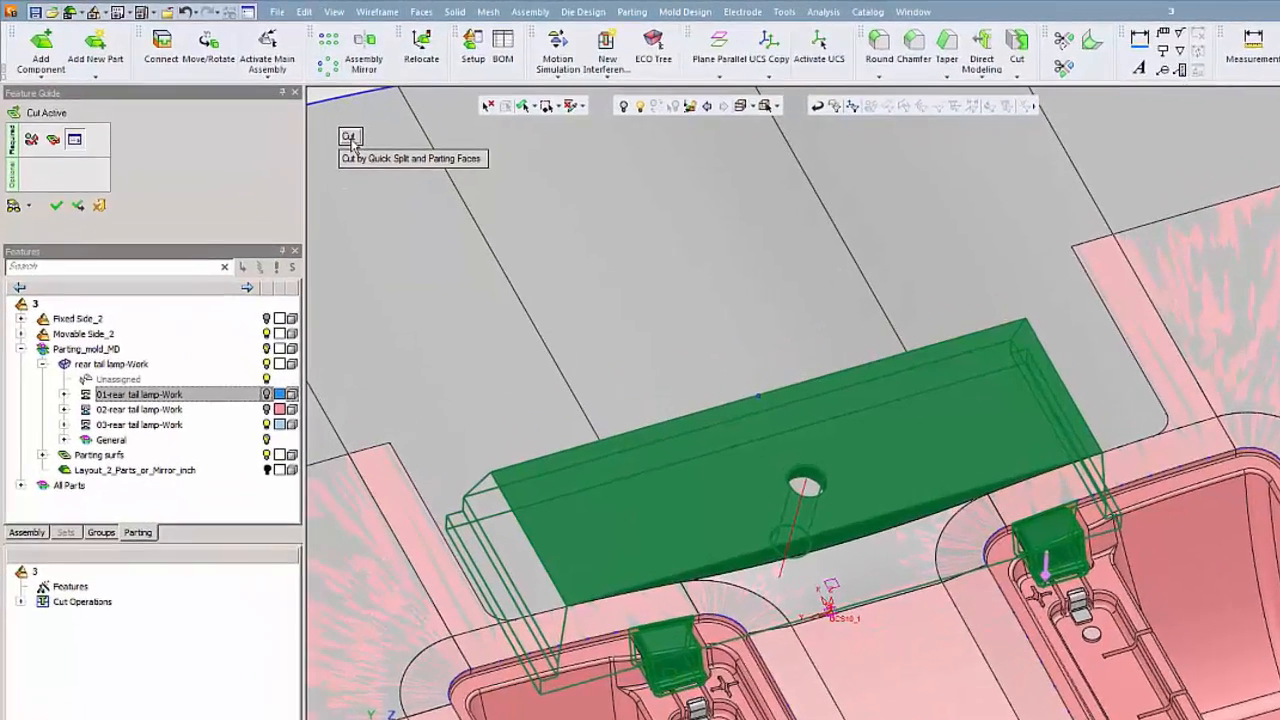
{"action": "left_click", "coordinate": [292, 115]}
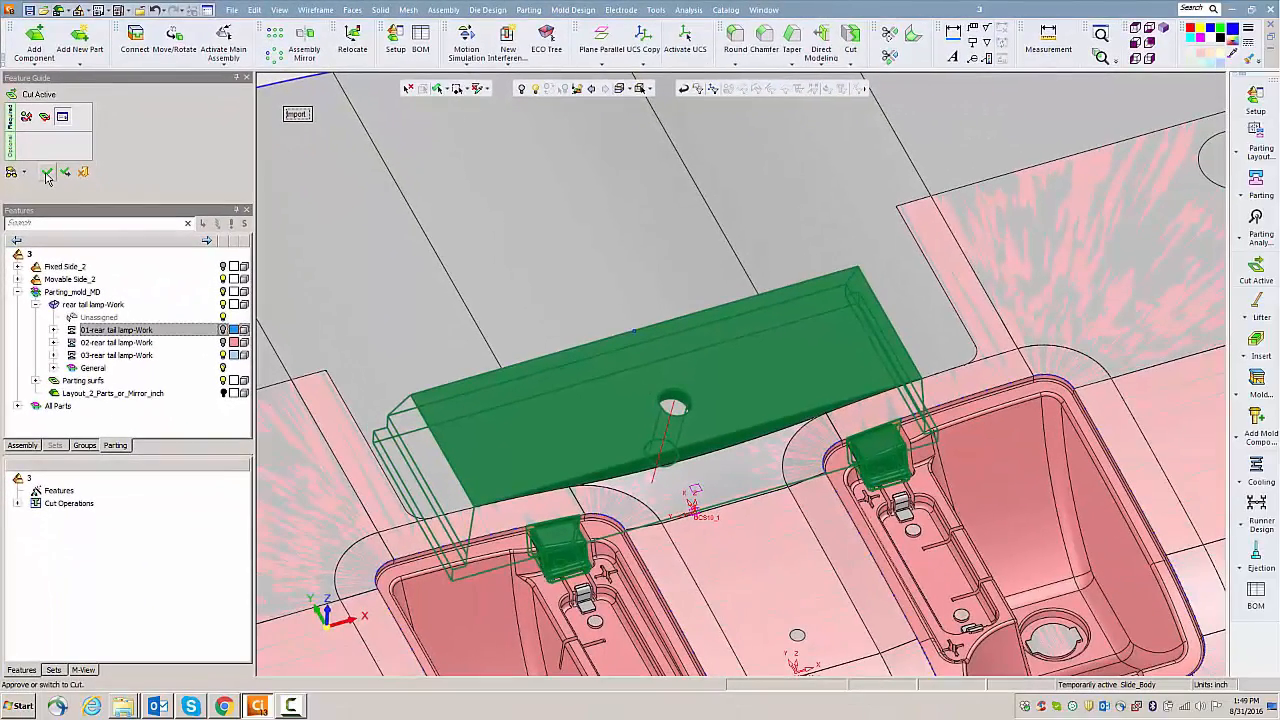
{"action": "left_click", "coordinate": [47, 174]}
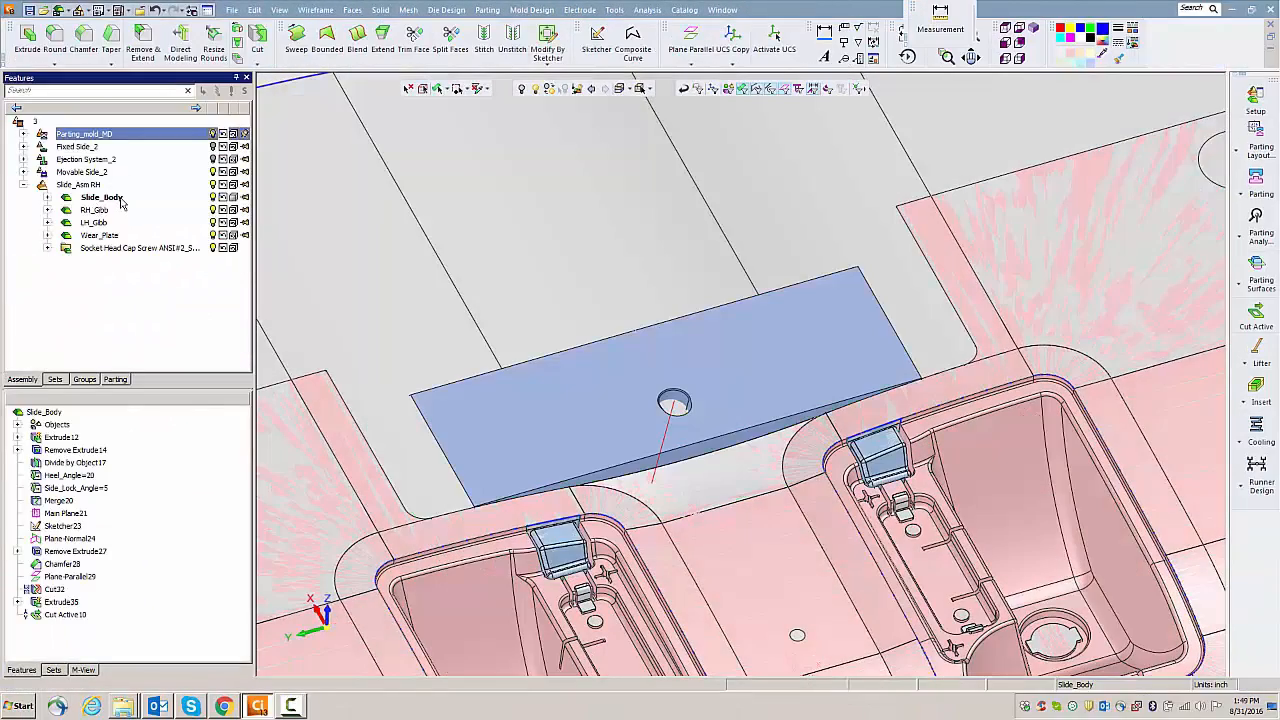
- Hide every component except Slide_Body to isolate it for editing
{"action": "right_click", "coordinate": [121, 202]}
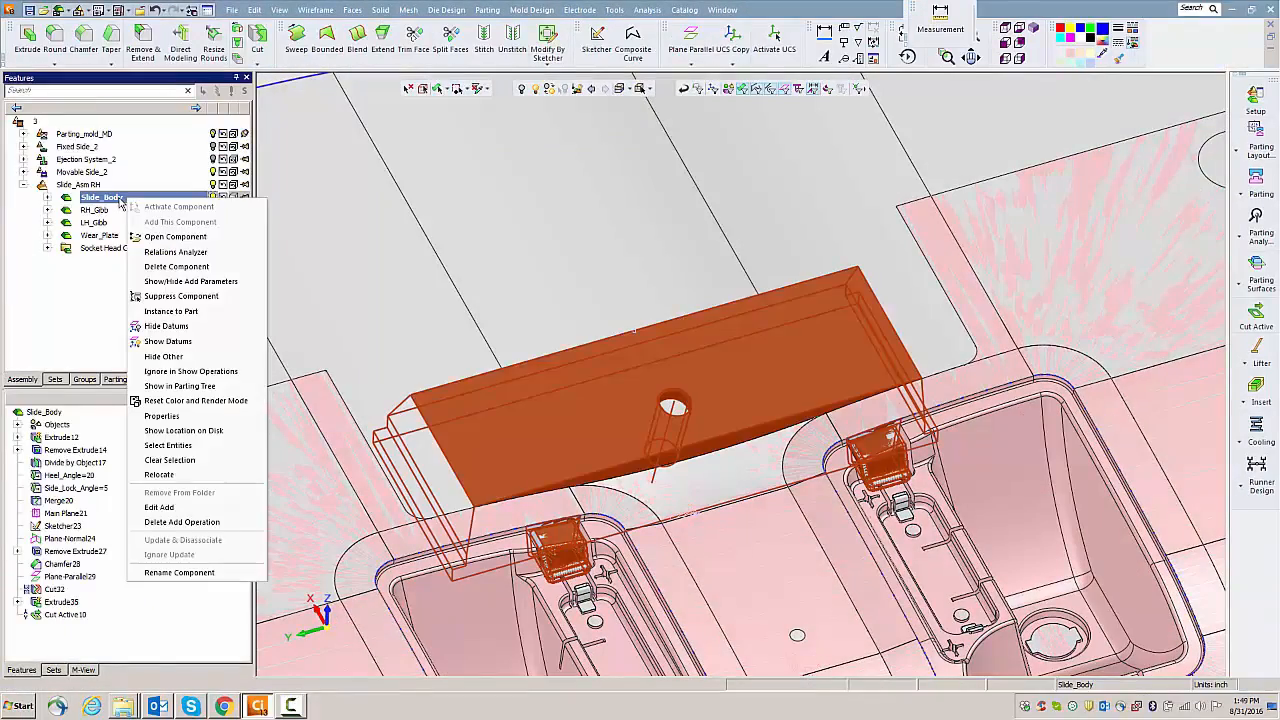
{"action": "left_click", "coordinate": [163, 356]}
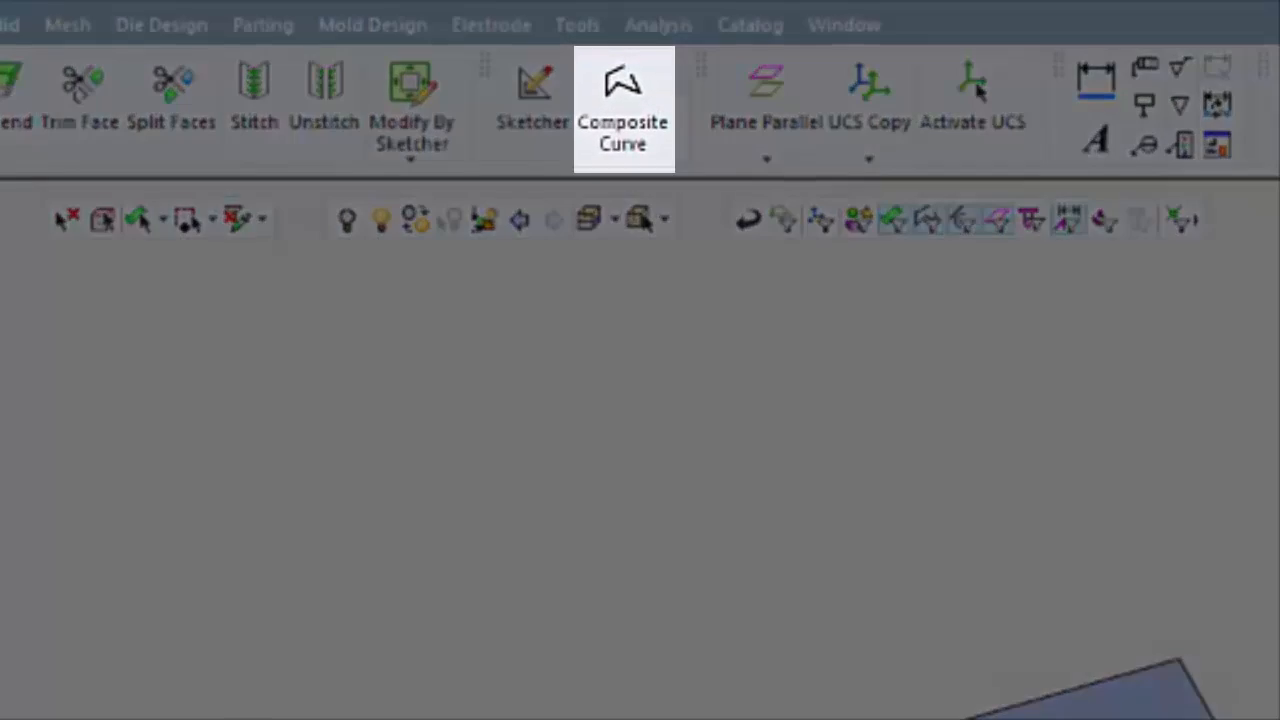
{"action": "scroll", "coordinate": [640, 710], "scroll_direction": "up", "scroll_amount": 5}
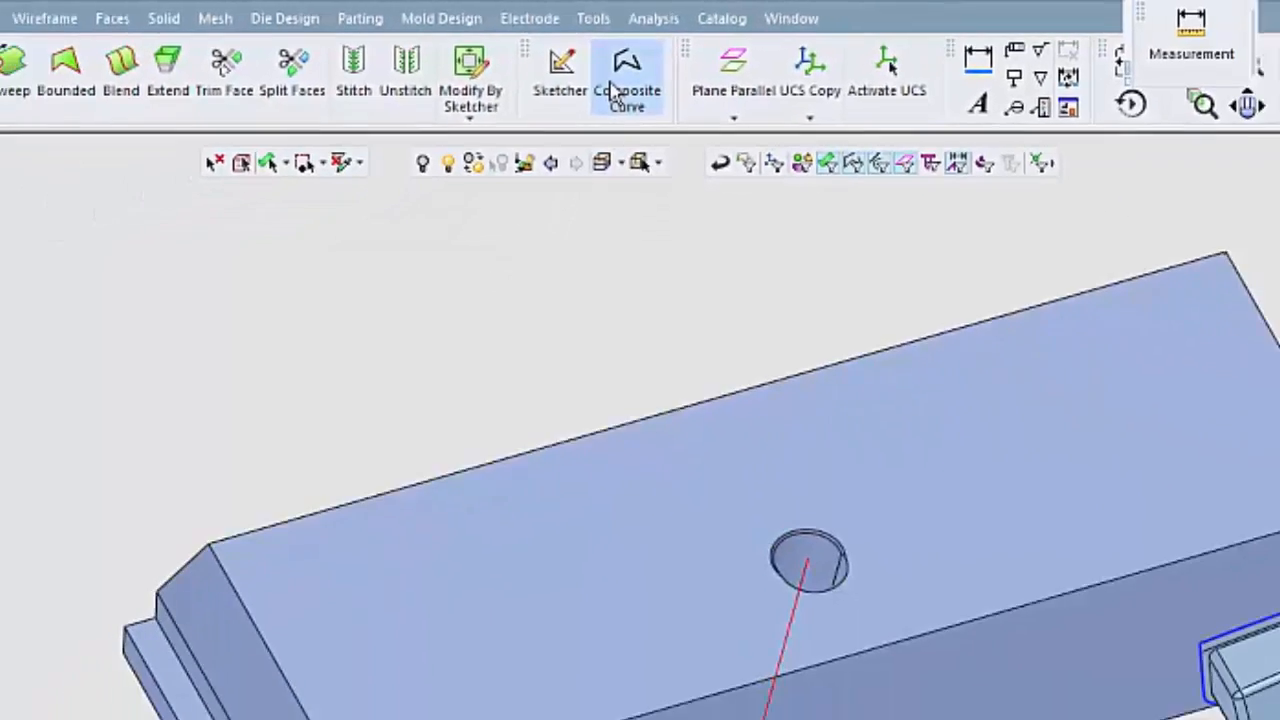
- Create a composite curve along the open edges of the left imported face set on the front of Slide_Body
{"action": "left_click", "coordinate": [622, 100]}
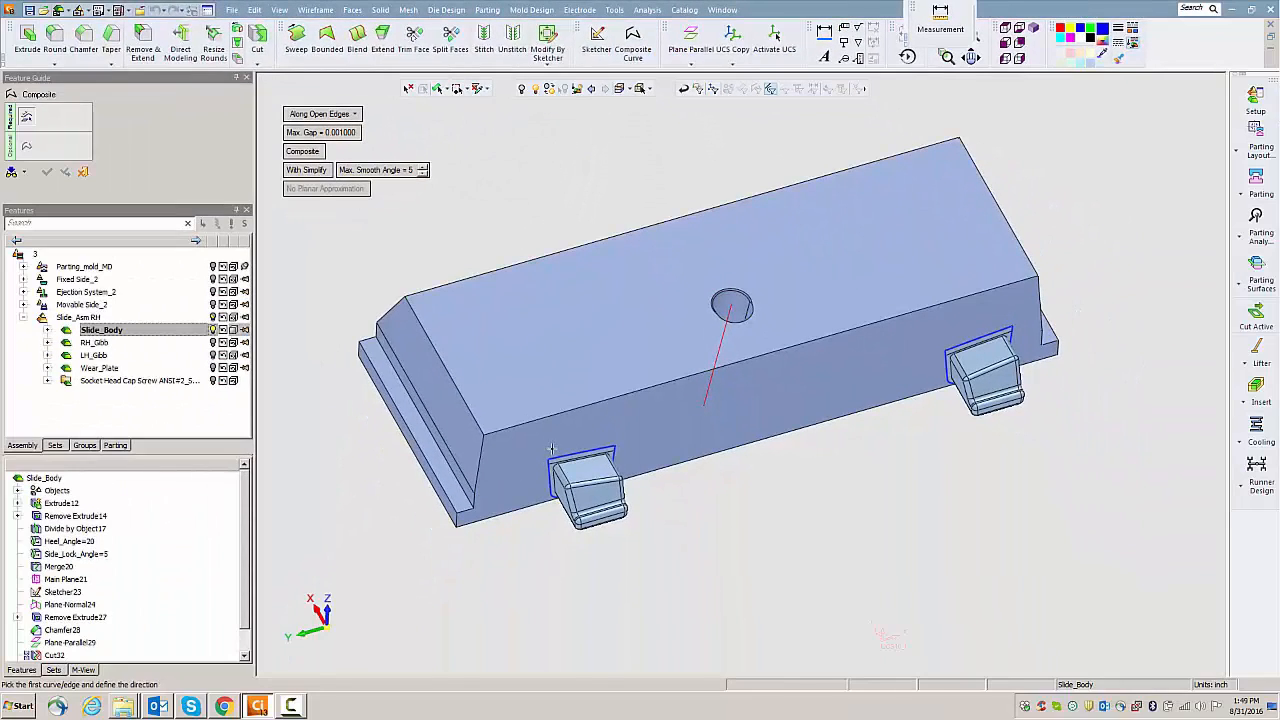
{"action": "left_click", "coordinate": [555, 459]}
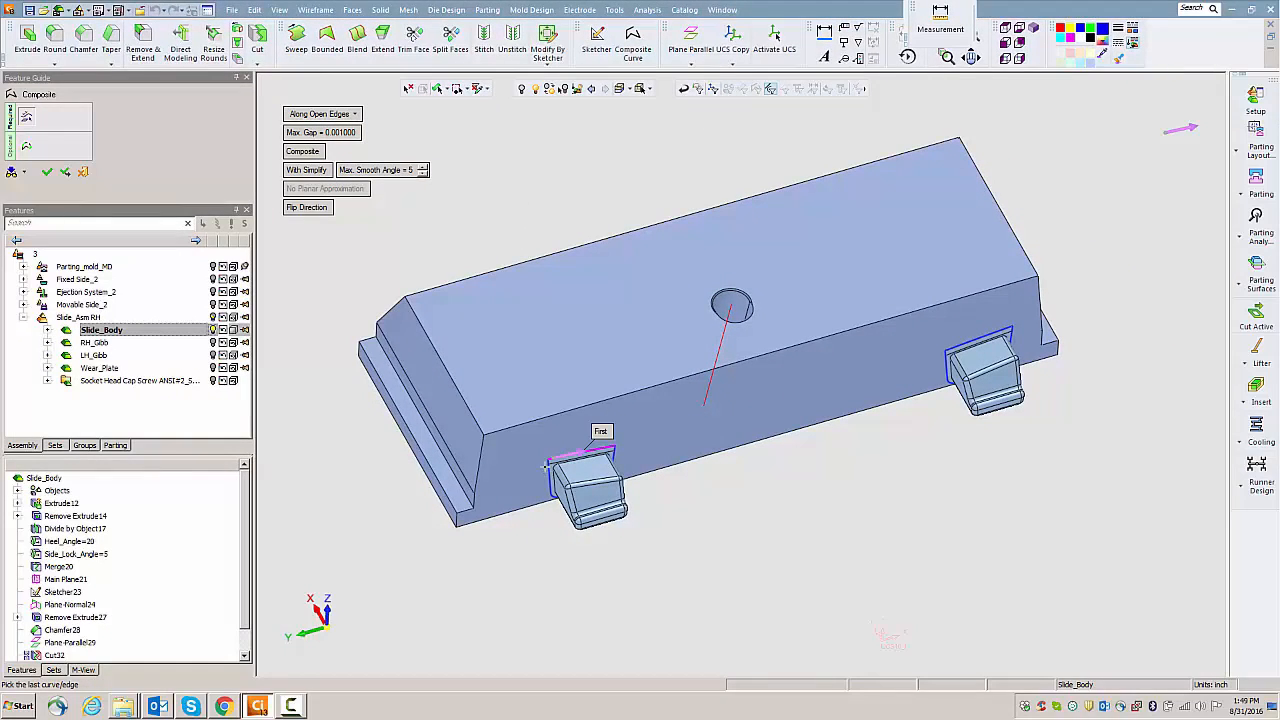
{"action": "left_click", "coordinate": [548, 466]}
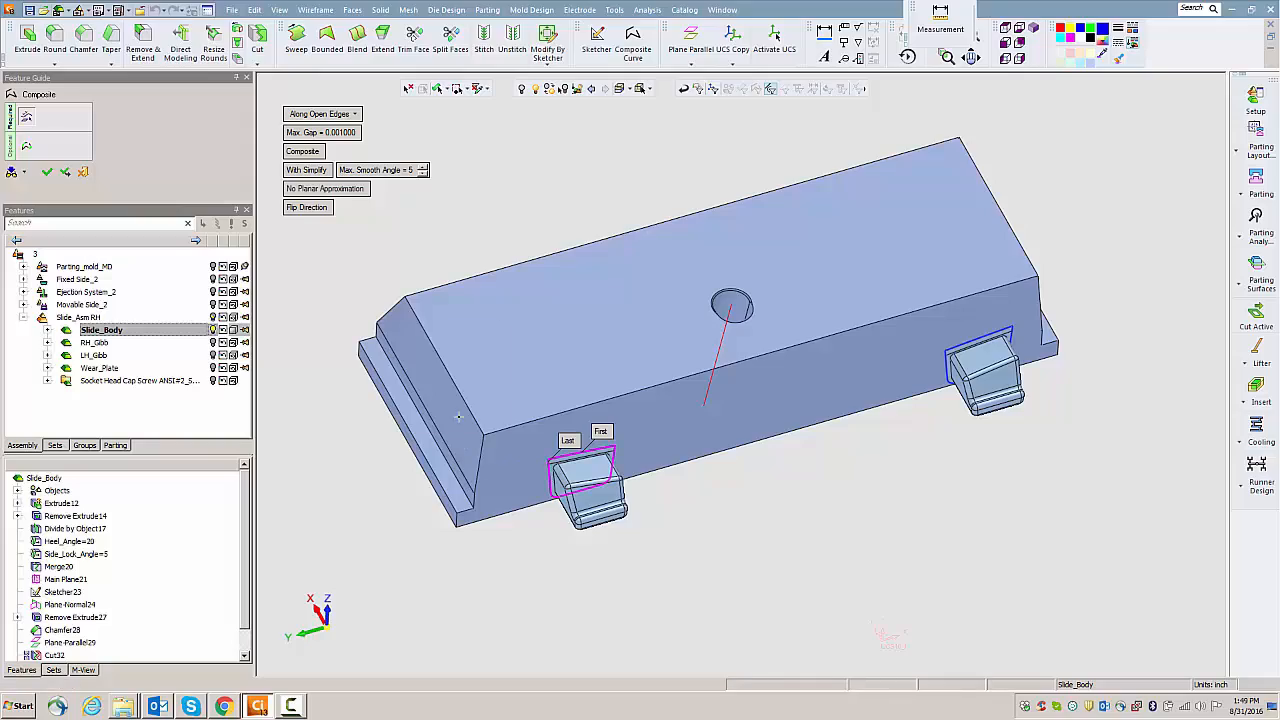
{"action": "middle_click", "coordinate": [459, 417]}
{"action": "left_click", "coordinate": [459, 417]}
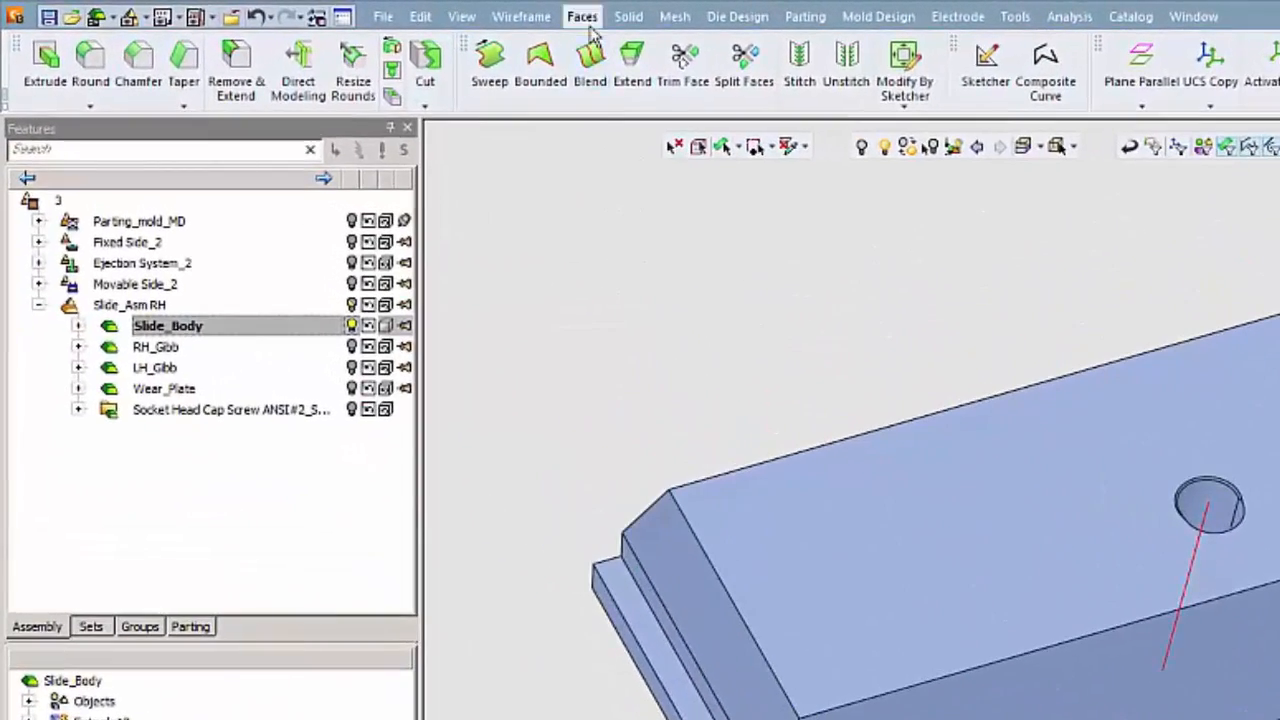
- Sweep the left composite curve one-sided by reference to the front face of Slide_Body, with 0 delta from the reference
{"action": "left_click", "coordinate": [588, 24]}
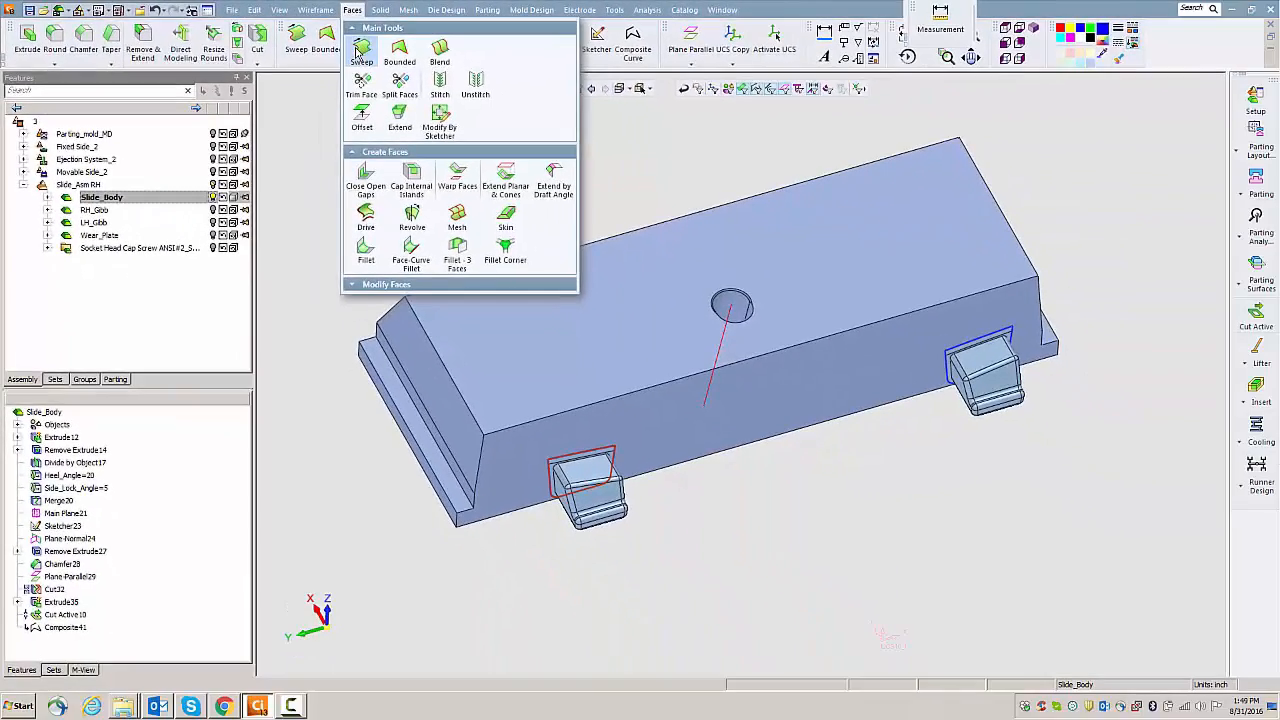
{"action": "left_click", "coordinate": [440, 57]}
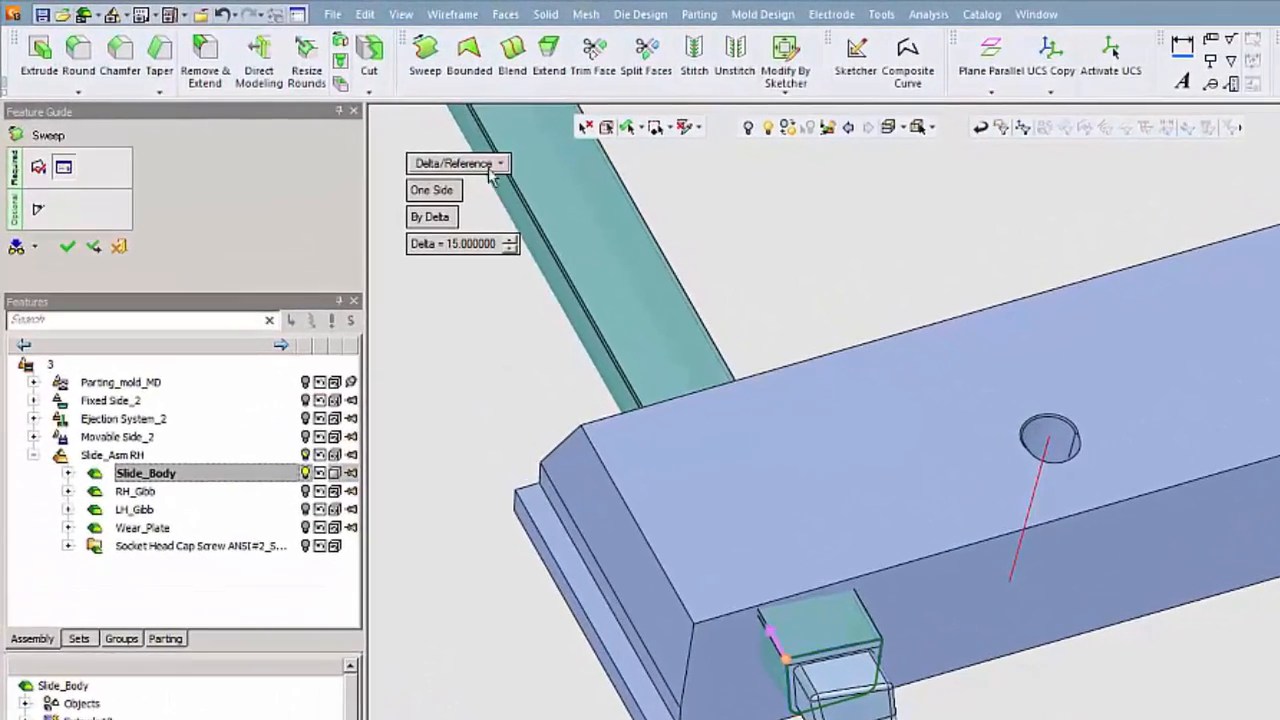
{"action": "left_click", "coordinate": [392, 194]}
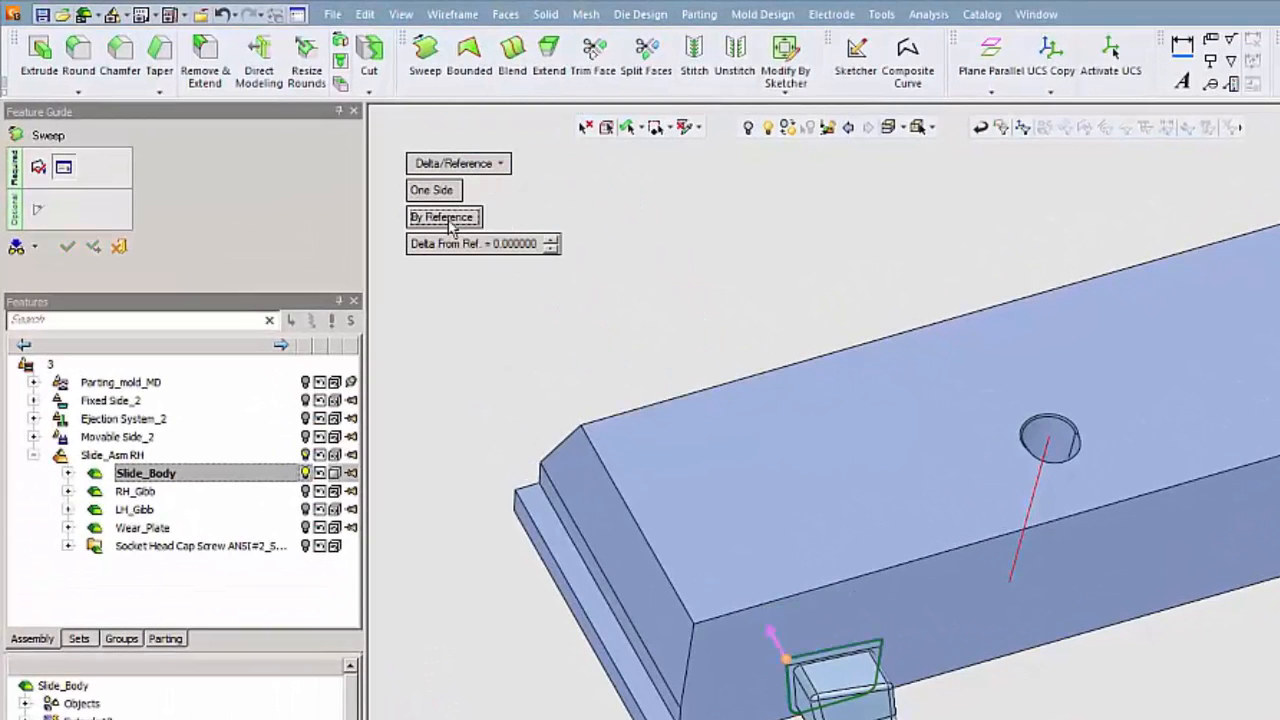
{"action": "left_click", "coordinate": [737, 686]}
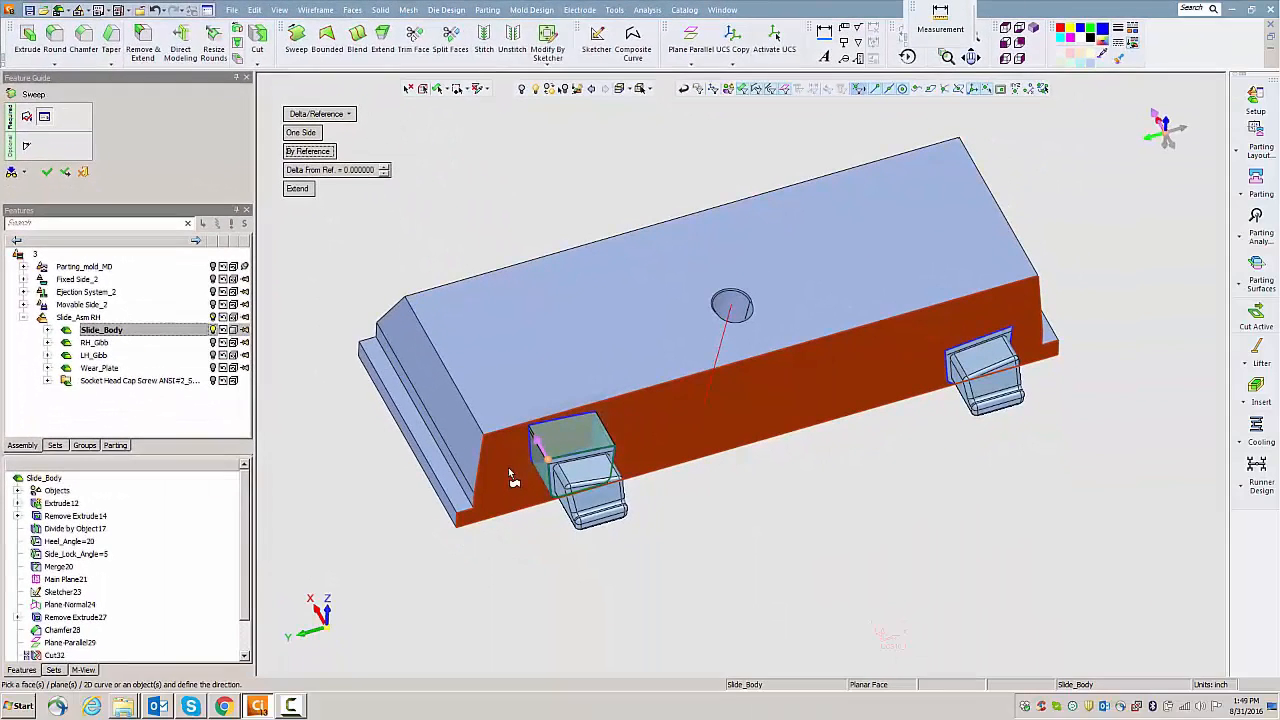
{"action": "left_click", "coordinate": [62, 174]}
- Create a composite curve along the open edges of the right imported face set for the second sweep
{"action": "left_click", "coordinate": [632, 42]}
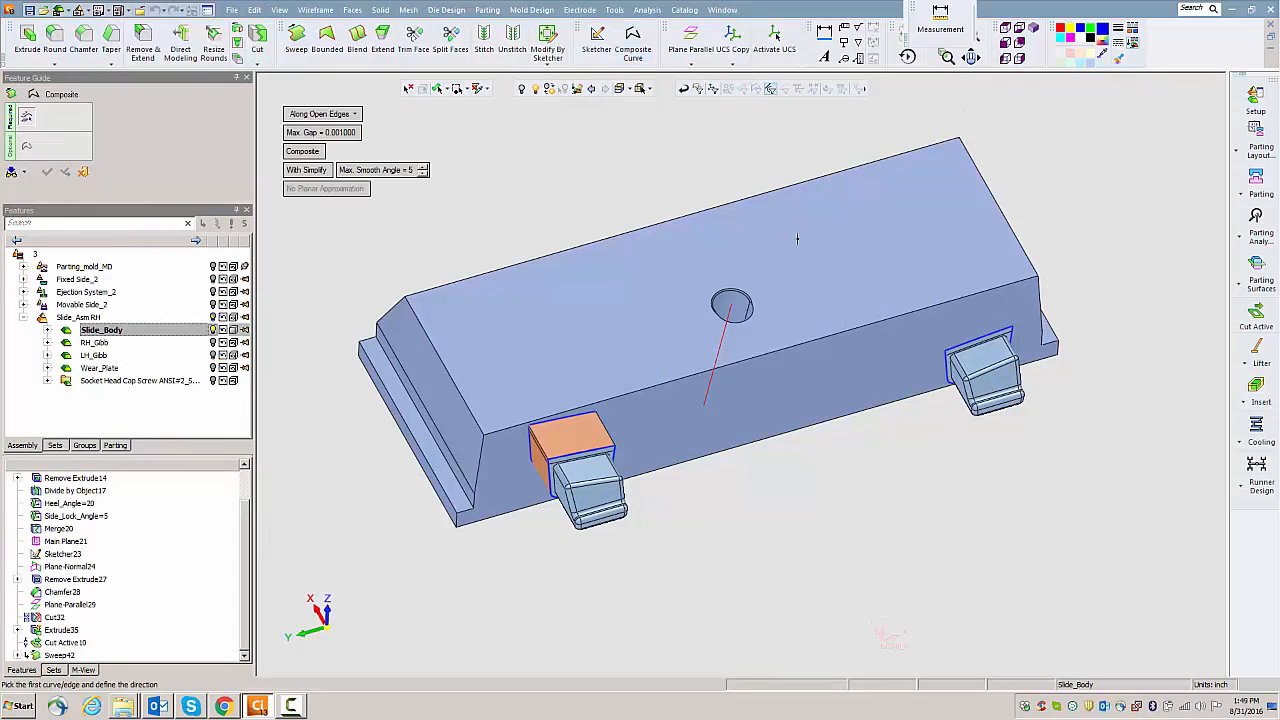
{"action": "left_click", "coordinate": [951, 354]}
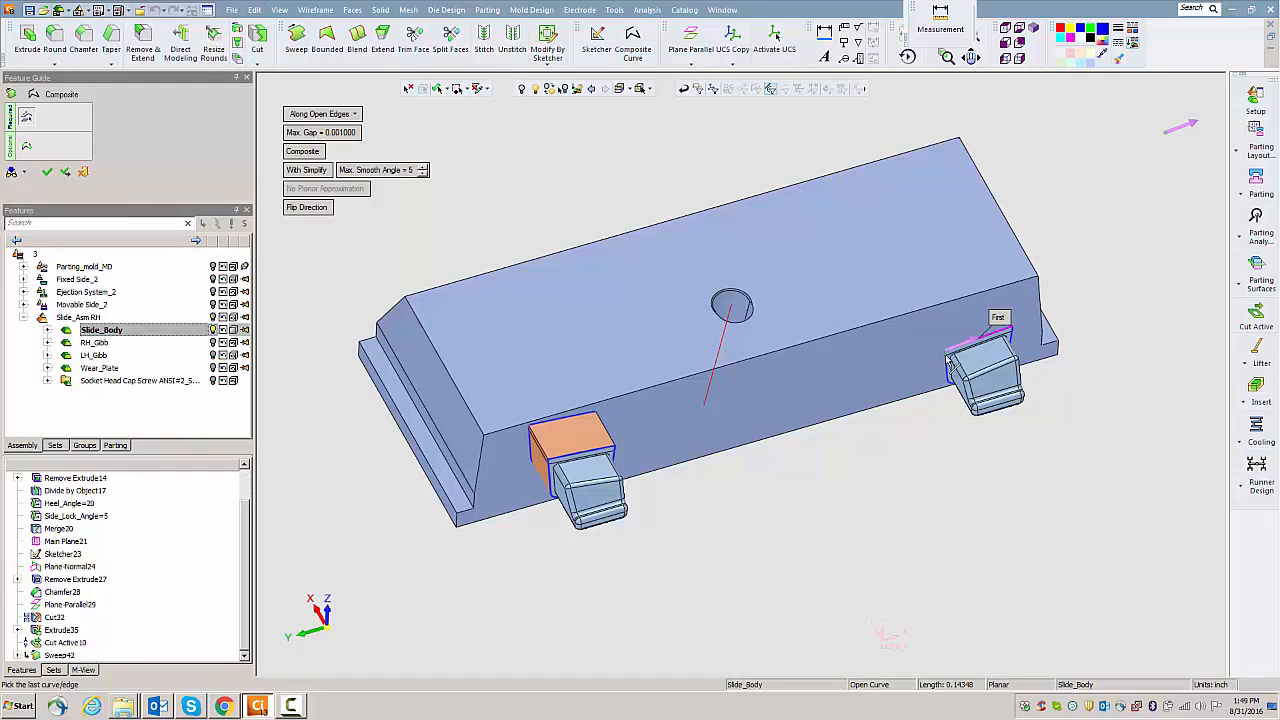
{"action": "left_click", "coordinate": [947, 361]}
{"action": "middle_click", "coordinate": [945, 361]}
{"action": "middle_click", "coordinate": [945, 361]}
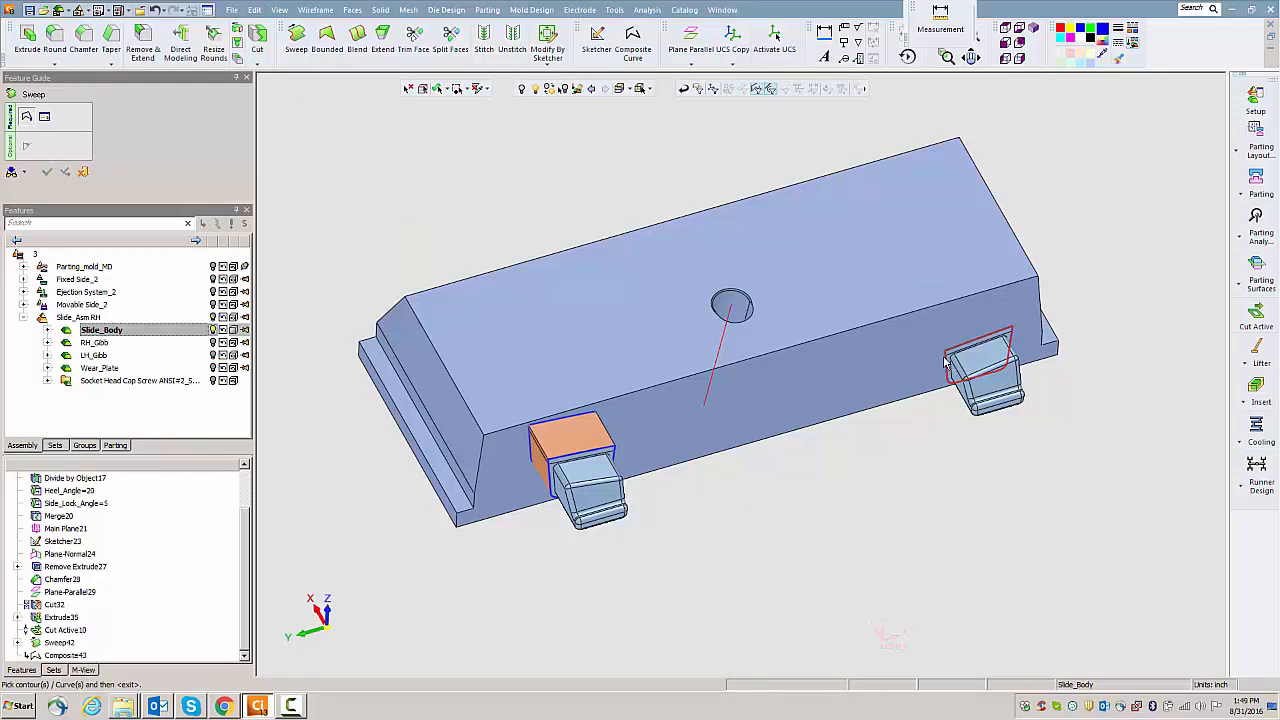
- Sweep the right composite curve by reference to the front face of Slide_Body
{"action": "middle_click", "coordinate": [911, 355]}
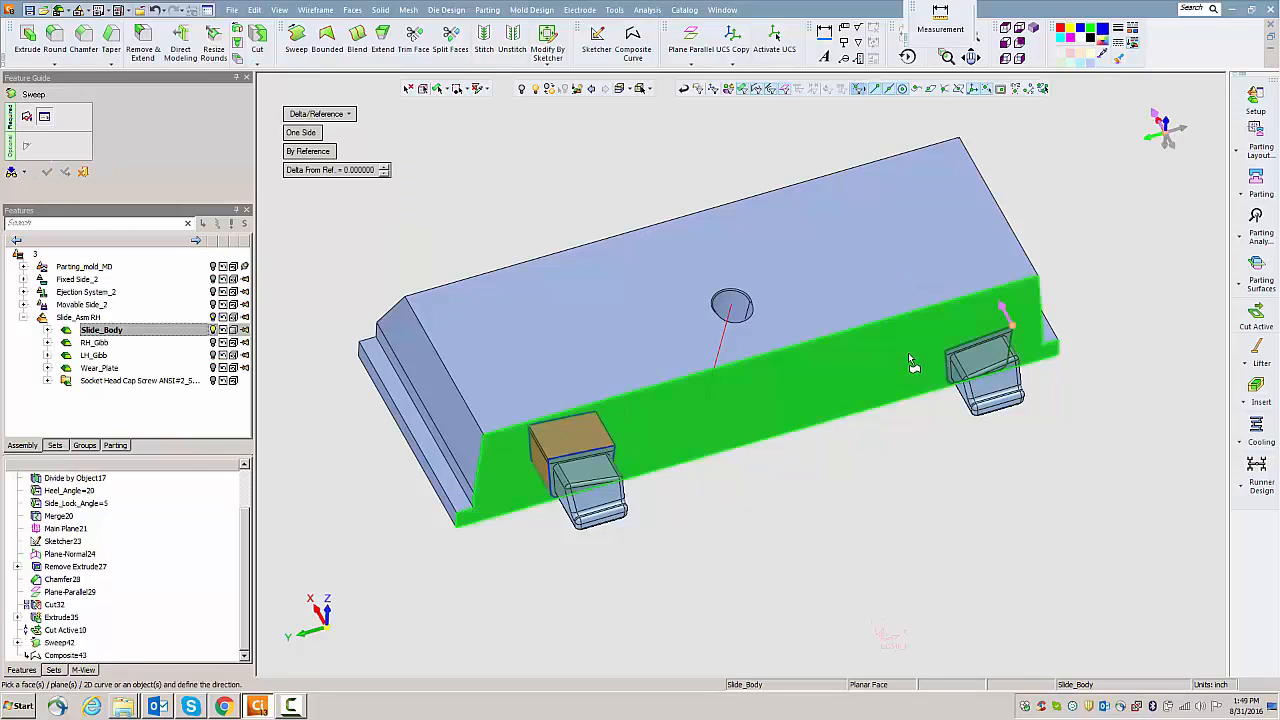
{"action": "left_click", "coordinate": [910, 357]}
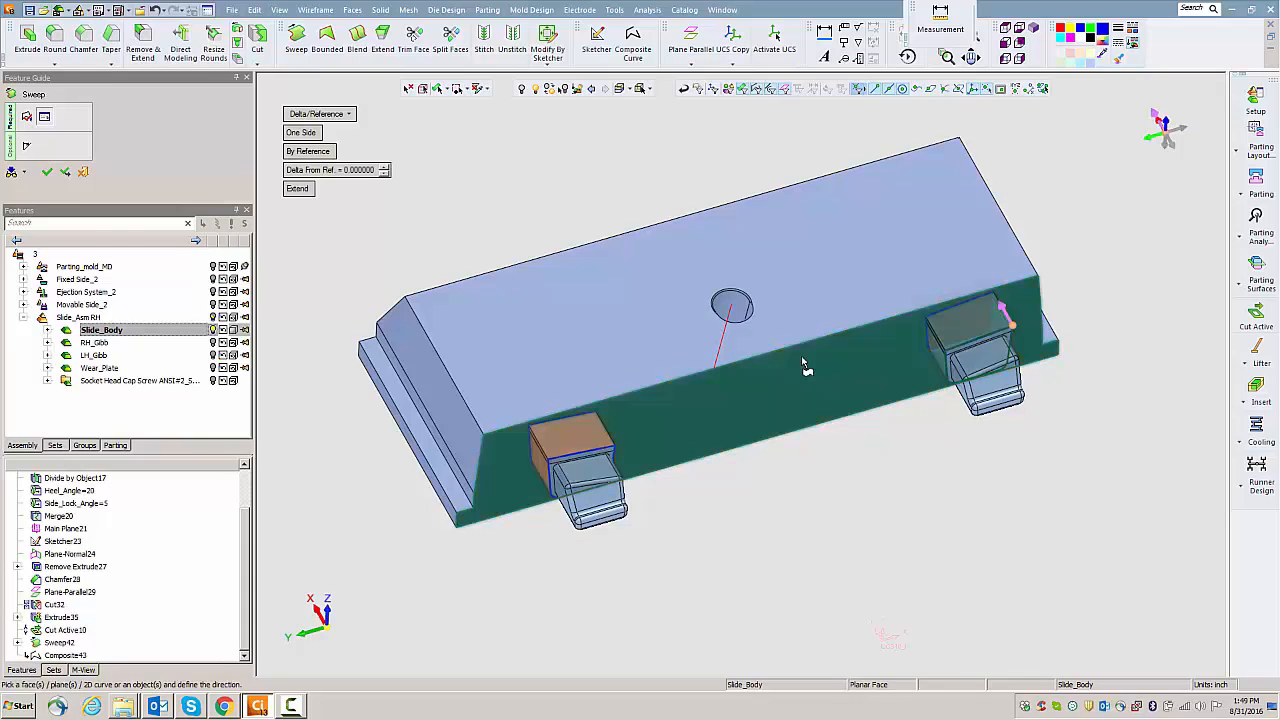
{"action": "left_click", "coordinate": [47, 172]}
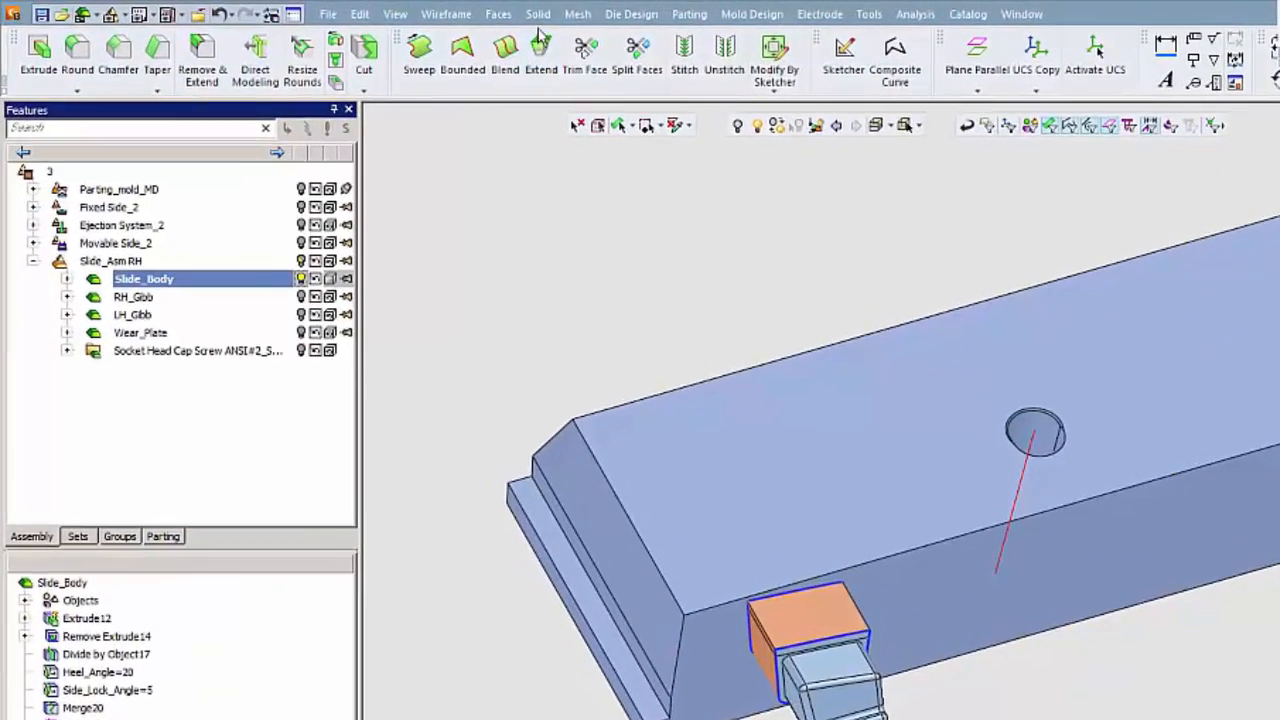
- Merge Slide_Body with both swept and imported face sets, flipping the outside direction of the imported faces to point outward
{"action": "left_click", "coordinate": [380, 11]}
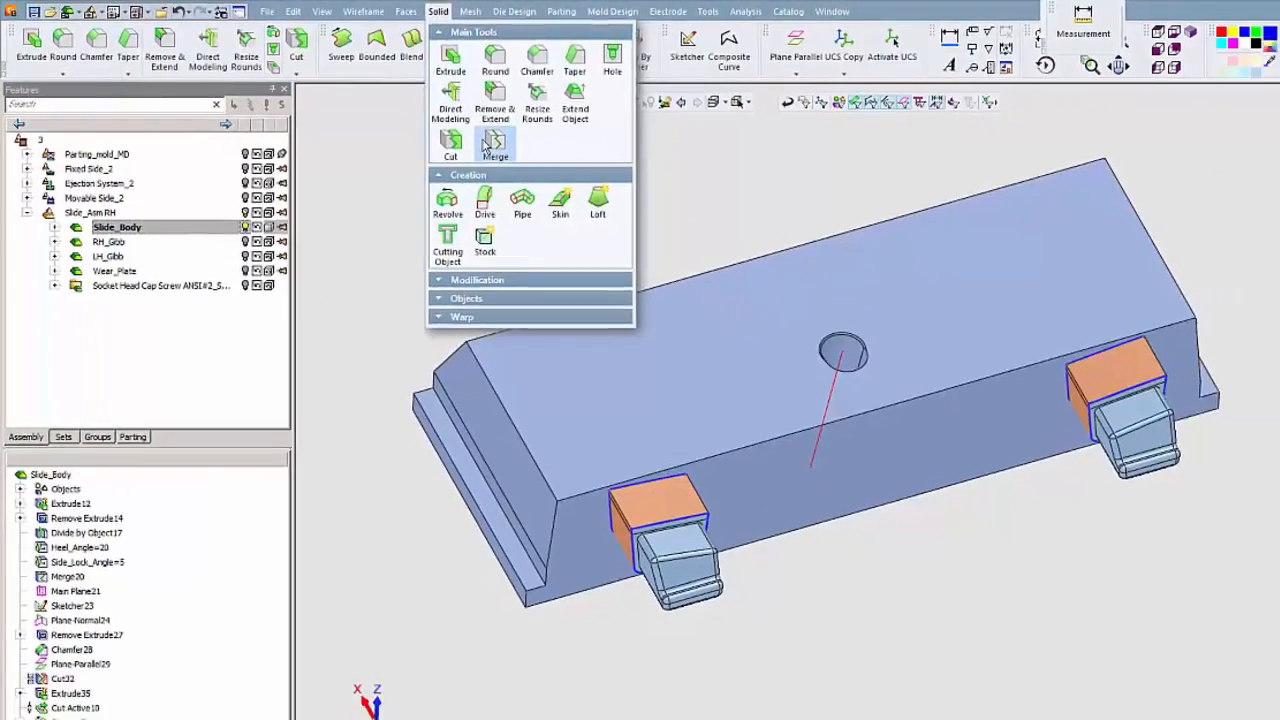
{"action": "left_click", "coordinate": [488, 146]}
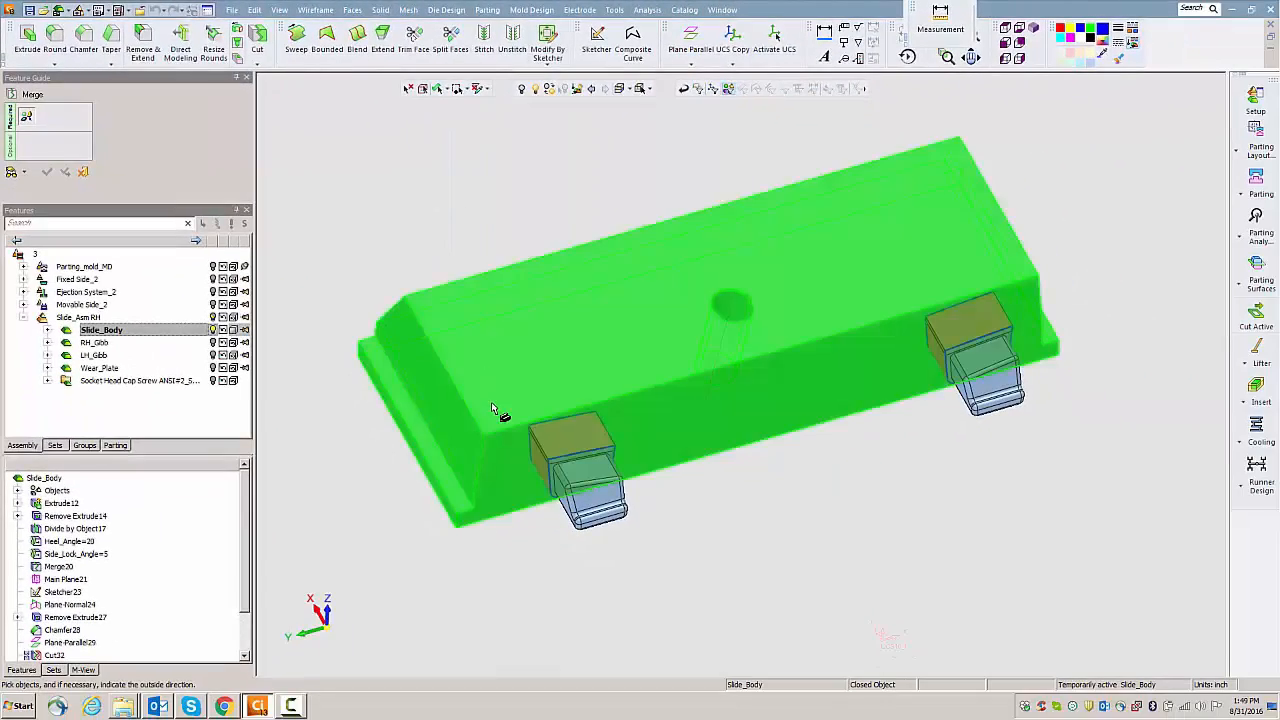
{"action": "left_click", "coordinate": [499, 430]}
{"action": "left_click_drag", "start_coordinate": [501, 389], "coordinate": [660, 535]}
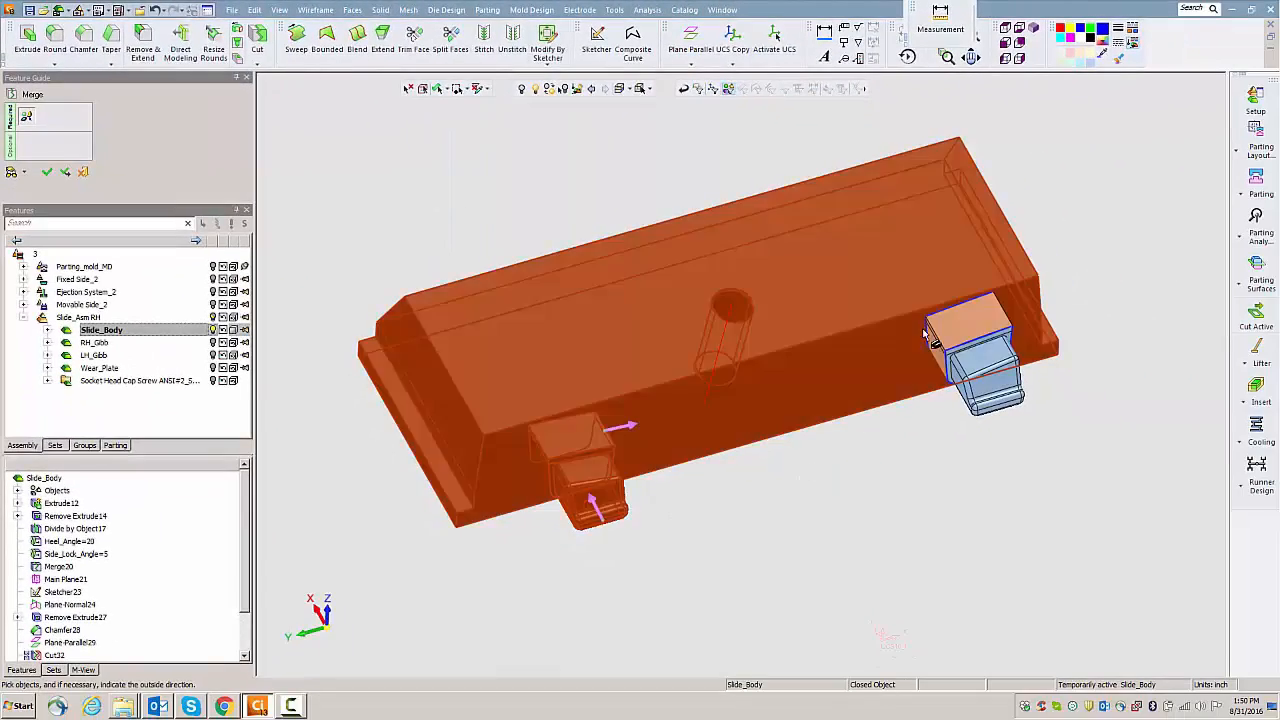
{"action": "left_click_drag", "start_coordinate": [925, 333], "coordinate": [1017, 443]}
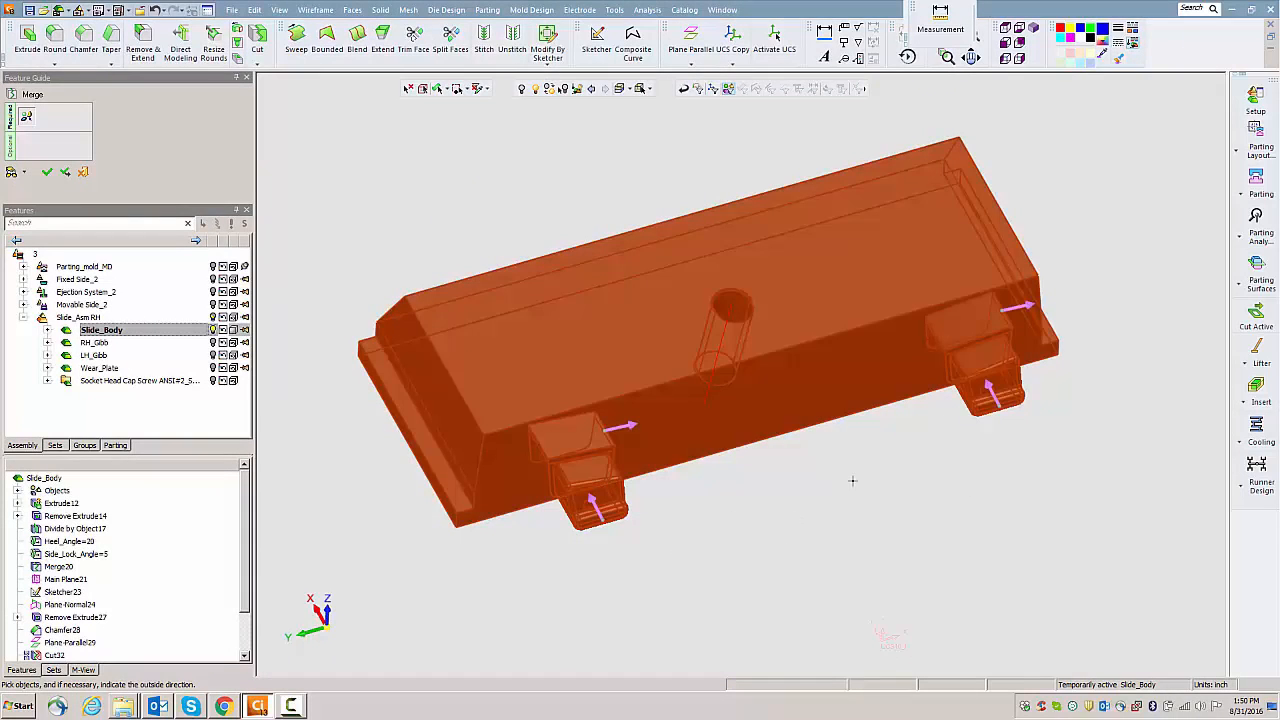
{"action": "left_click", "coordinate": [590, 505]}
{"action": "left_click", "coordinate": [10, 173]}
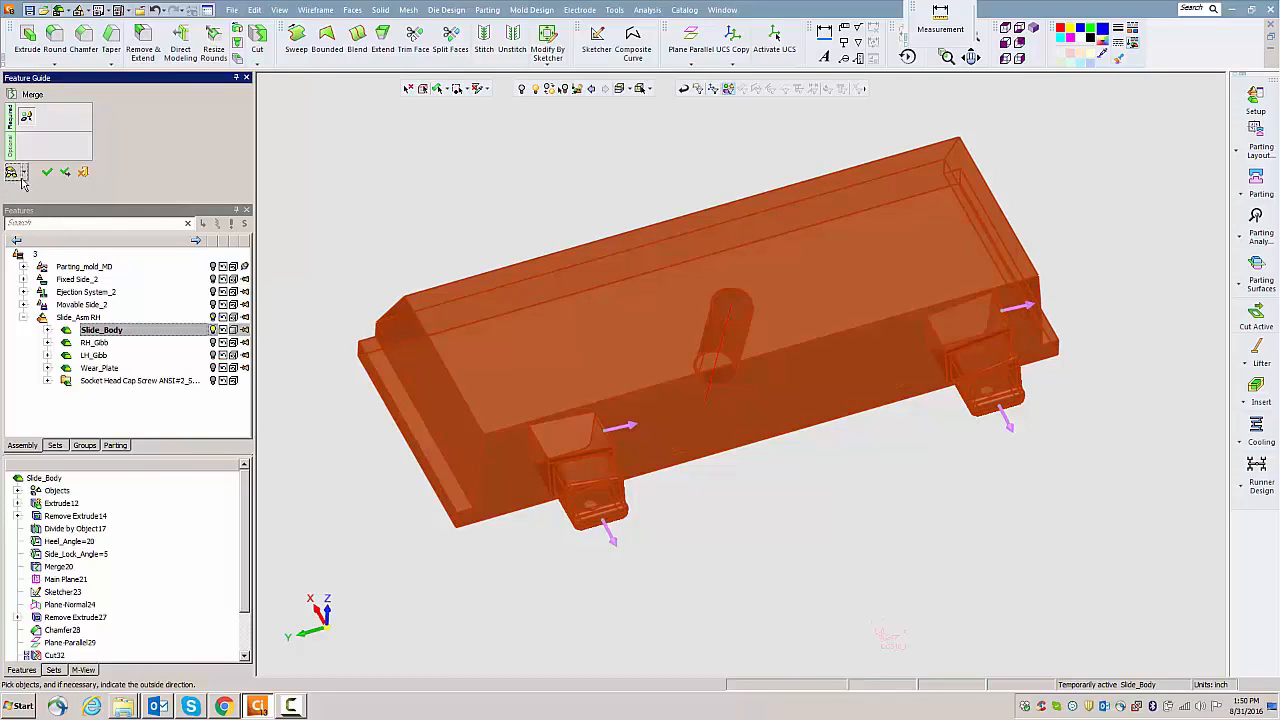
{"action": "left_click", "coordinate": [47, 172]}
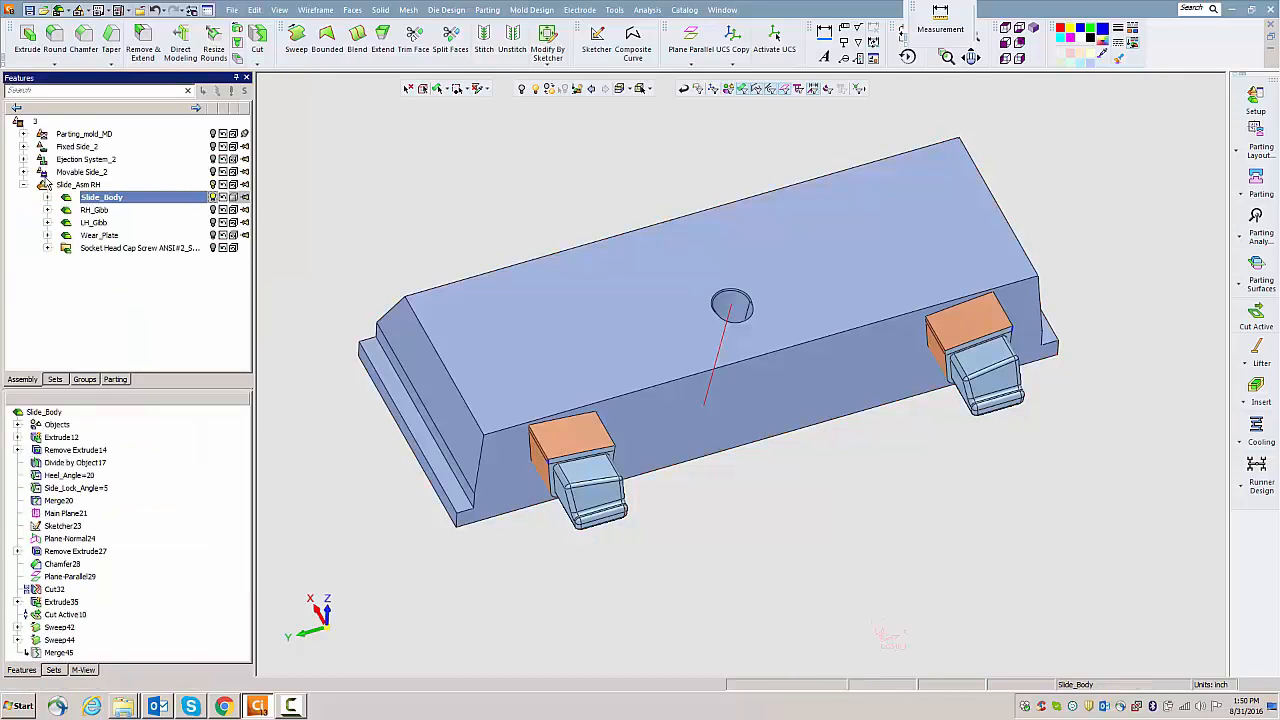
- Show B Plate_2435-47 from Movable Side_2 together with Slide_Body
{"action": "middle_click_drag", "start_coordinate": [425, 333], "coordinate": [473, 341]}
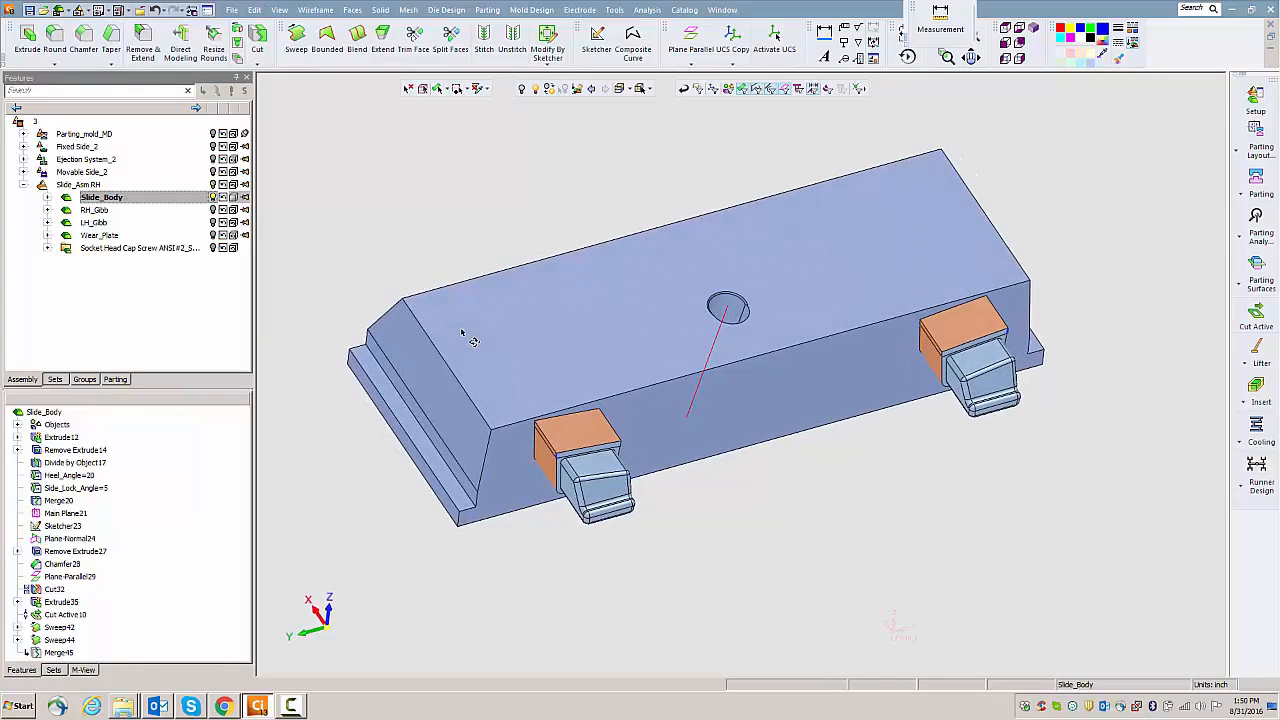
{"action": "left_click", "coordinate": [23, 172]}
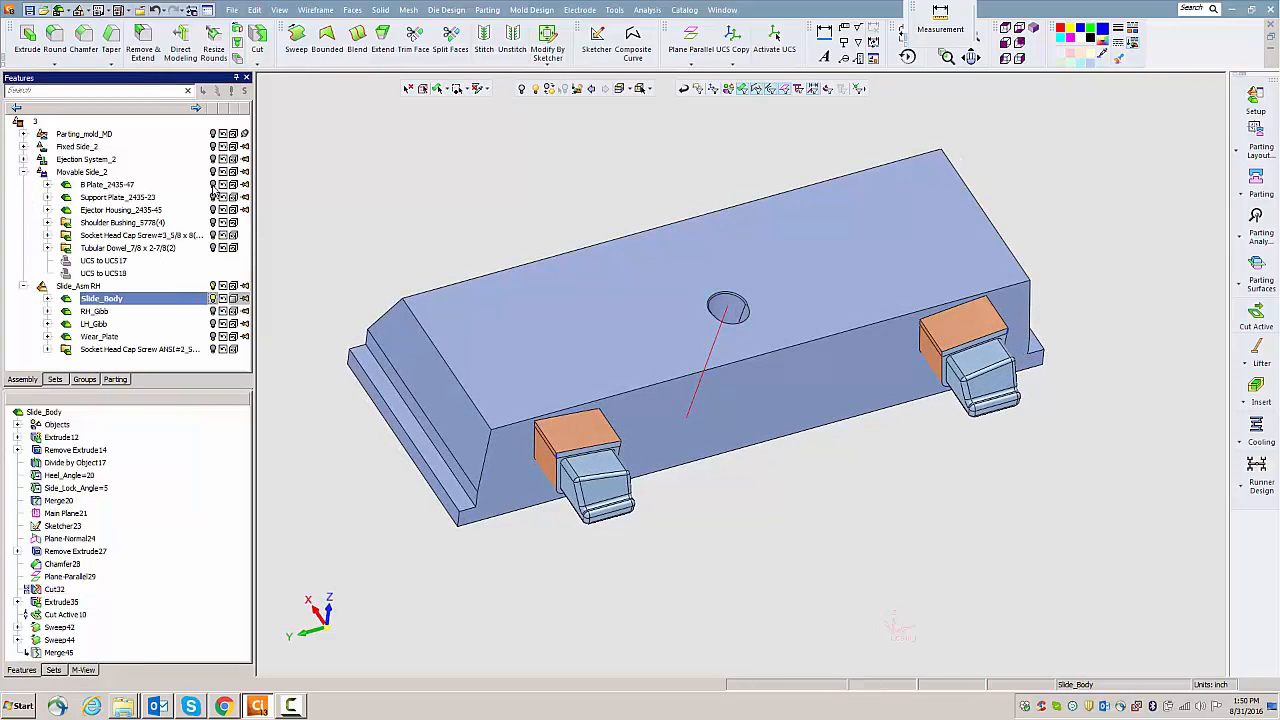
{"action": "left_click", "coordinate": [212, 186]}
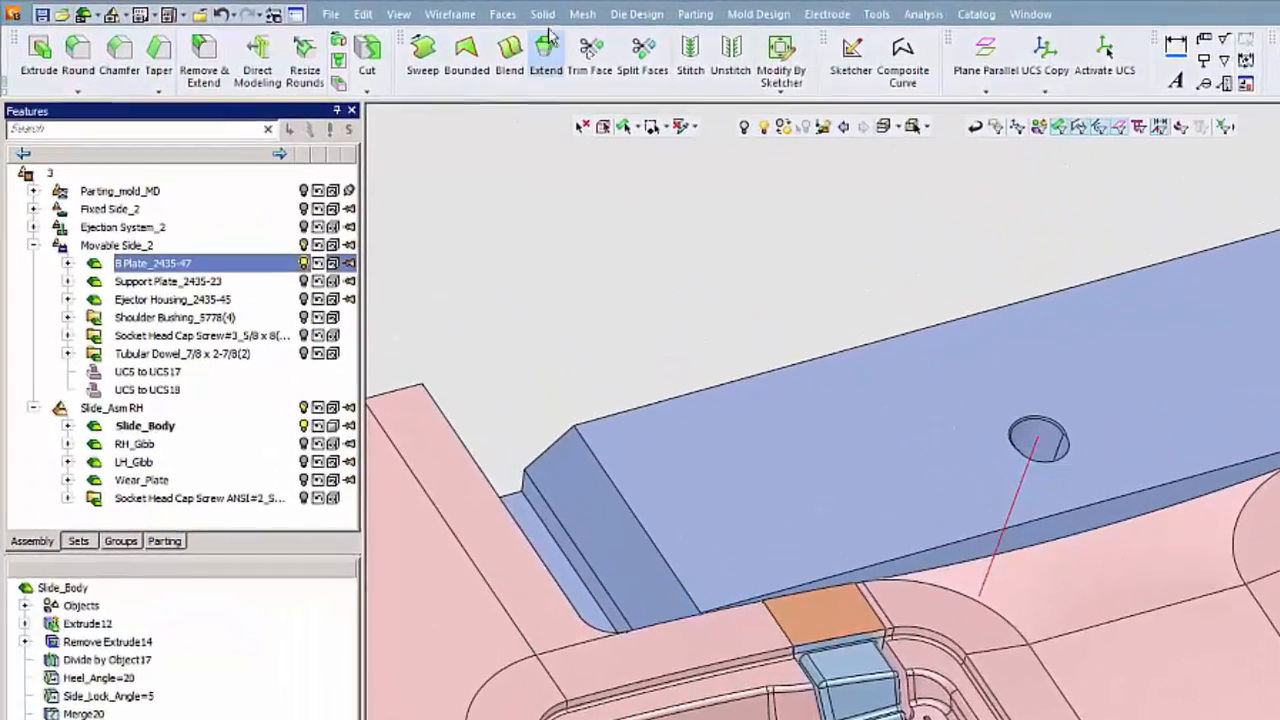
- Cut B Plate_2435-47 with Slide_Body as the cutting object, using the As Boolean option
{"action": "left_click", "coordinate": [380, 9]}
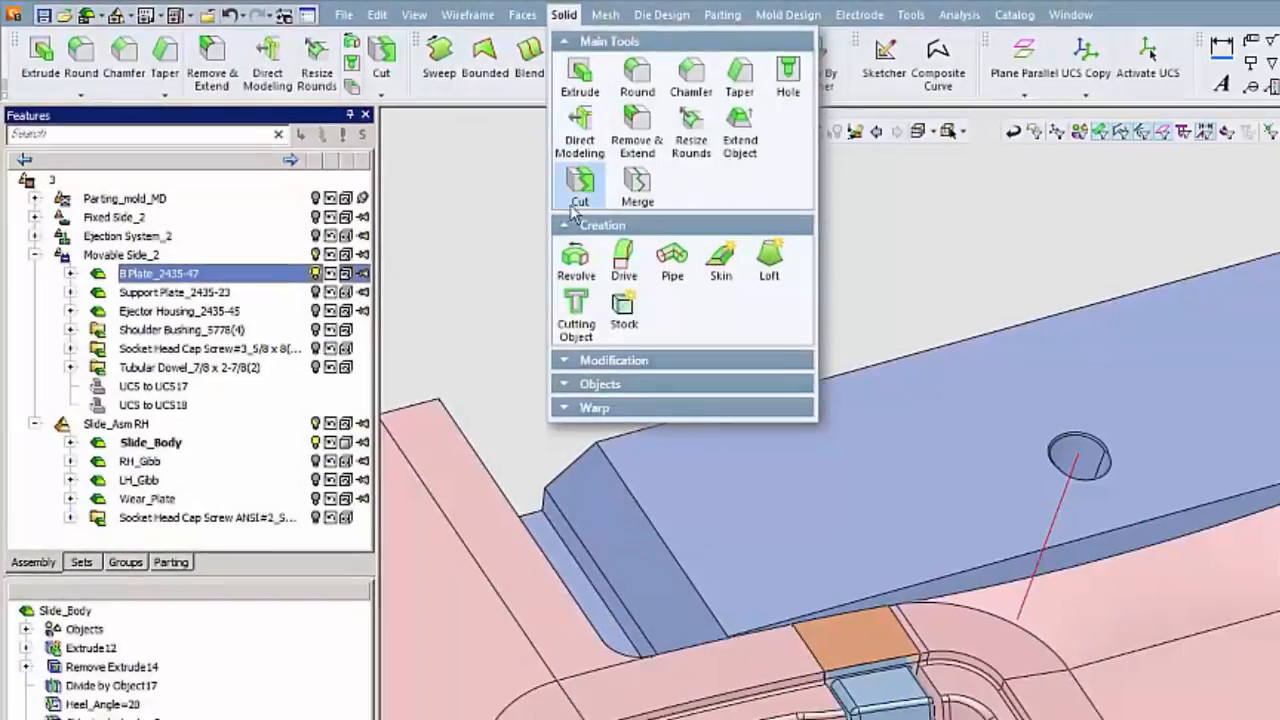
{"action": "left_click", "coordinate": [609, 195]}
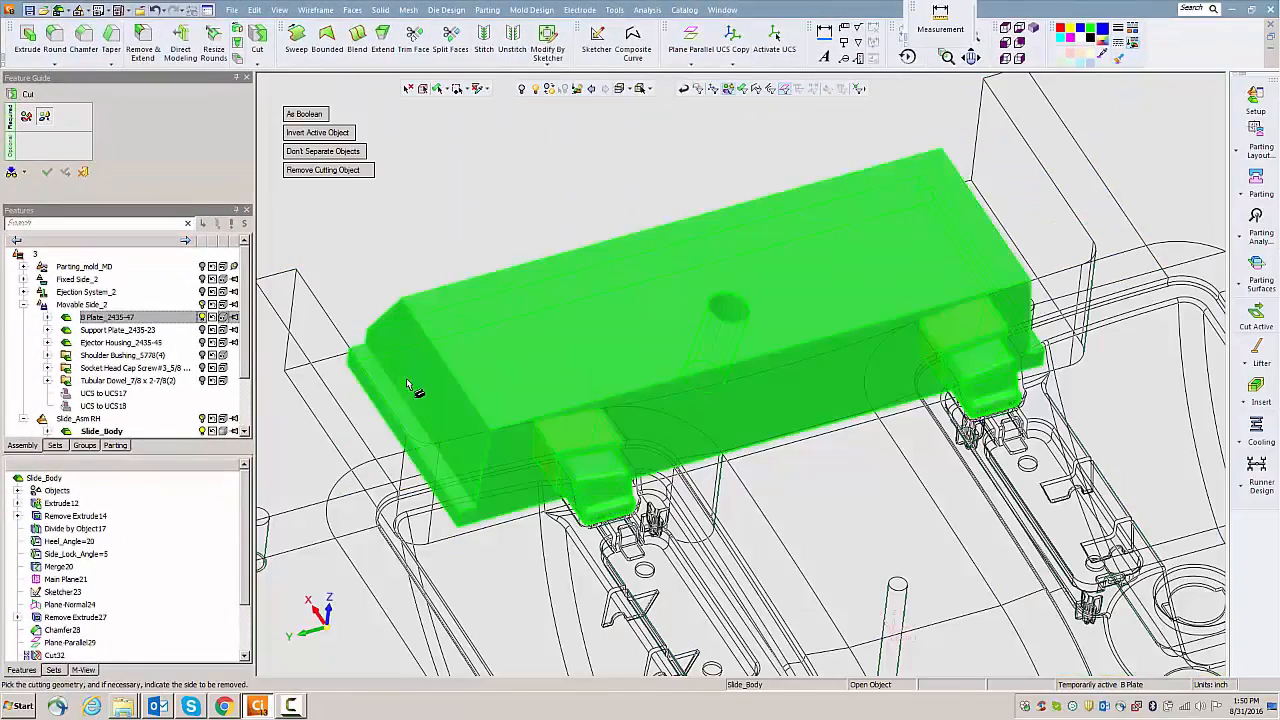
{"action": "left_click", "coordinate": [407, 383]}
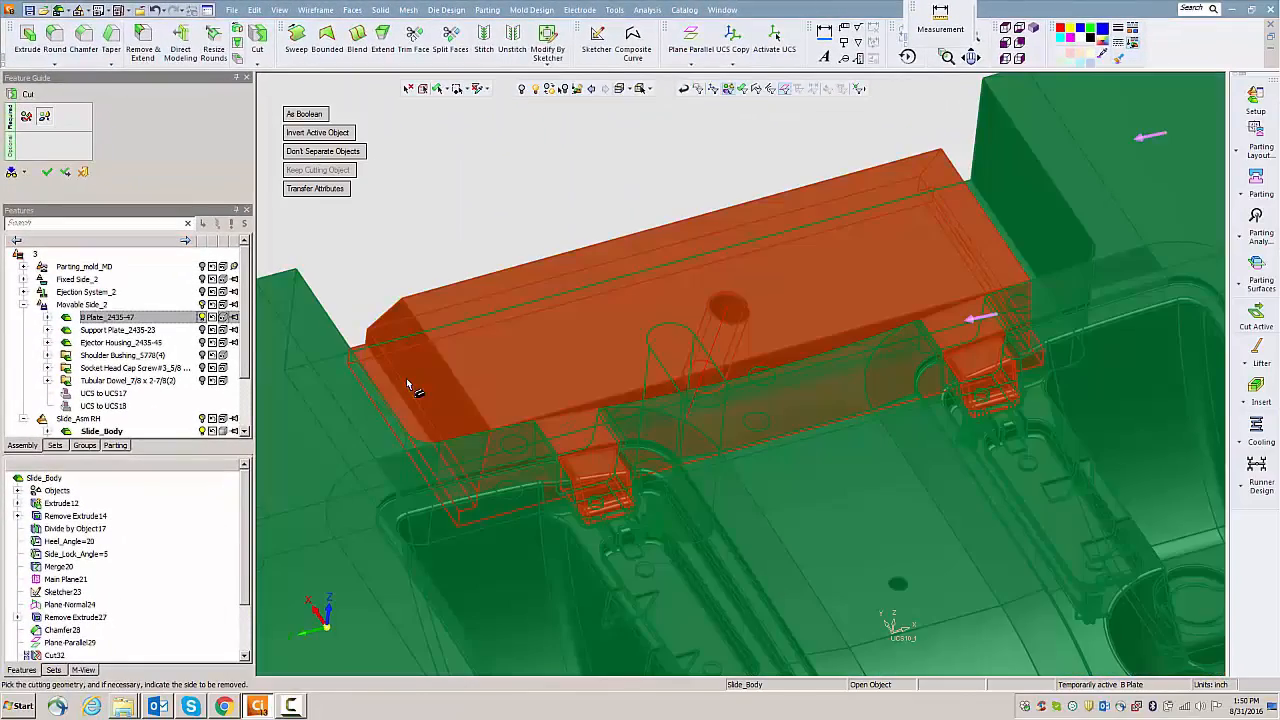
{"action": "left_click", "coordinate": [53, 179]}
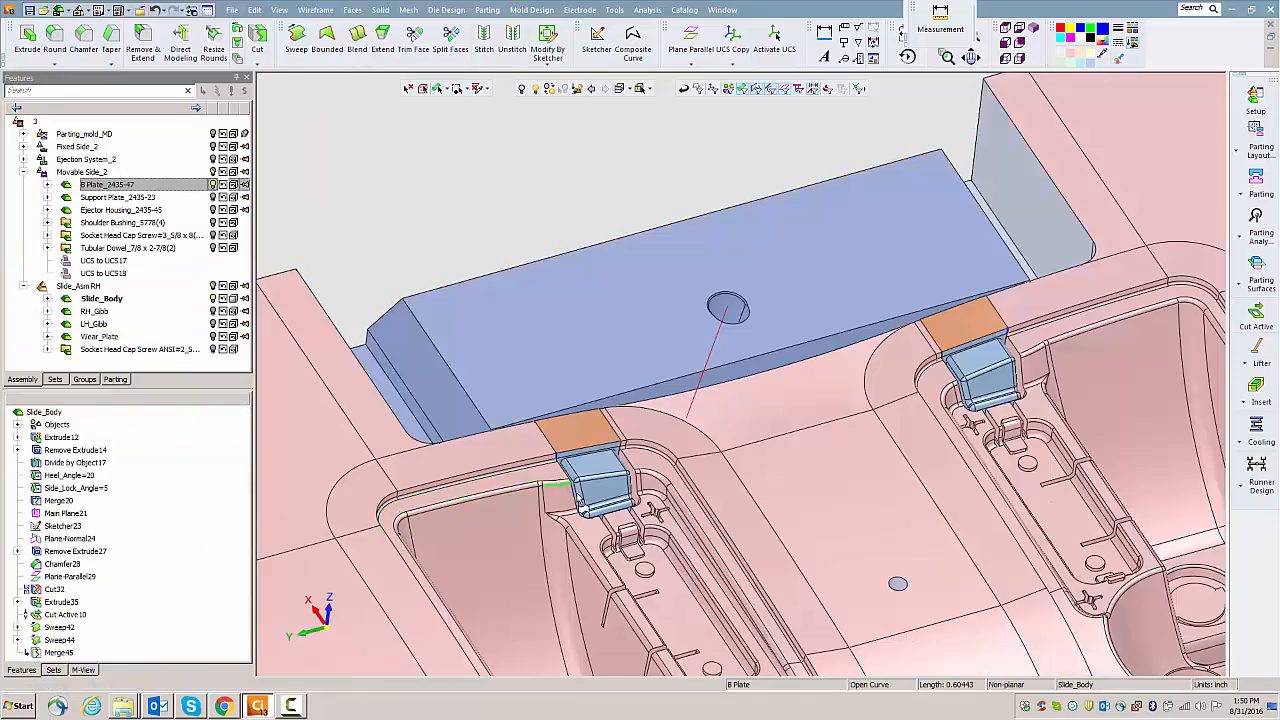
- Activate the top-level assembly and hide Slide_Asm RH to inspect the slide pocket in the B plate
{"action": "right_click_drag", "start_coordinate": [597, 412], "coordinate": [597, 349], "text": "ctrl"}
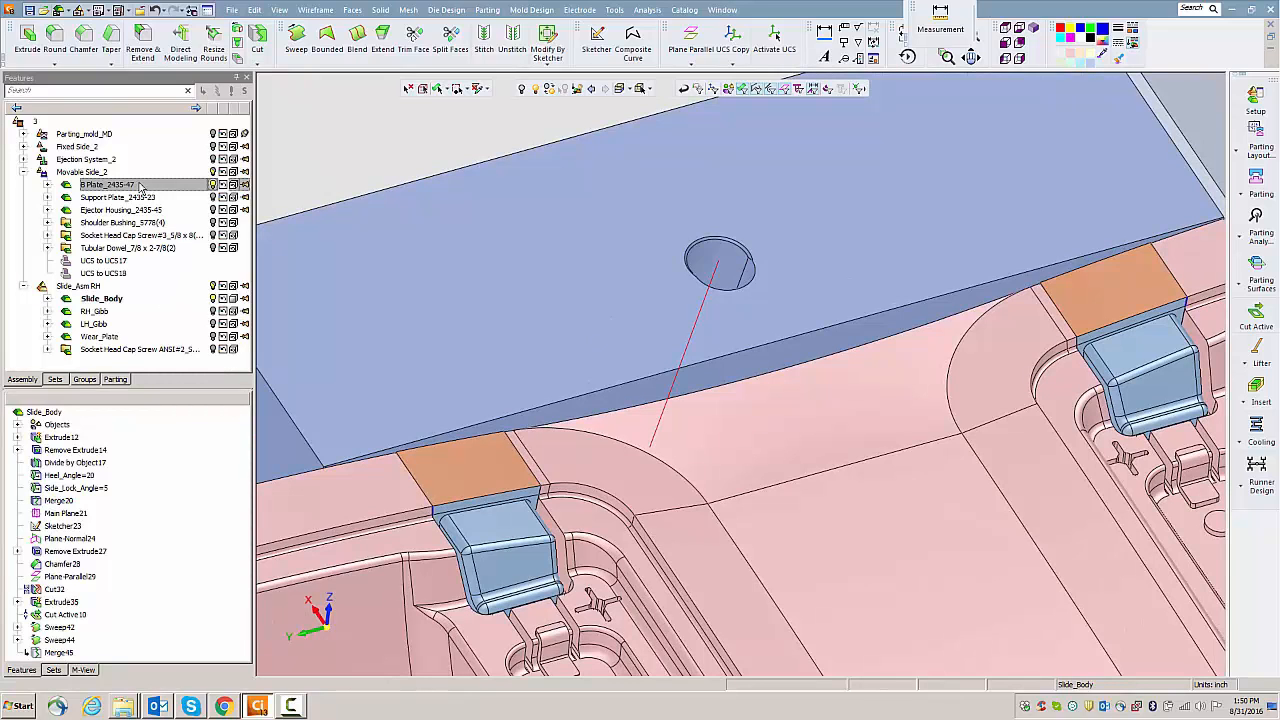
{"action": "right_click", "coordinate": [68, 124]}
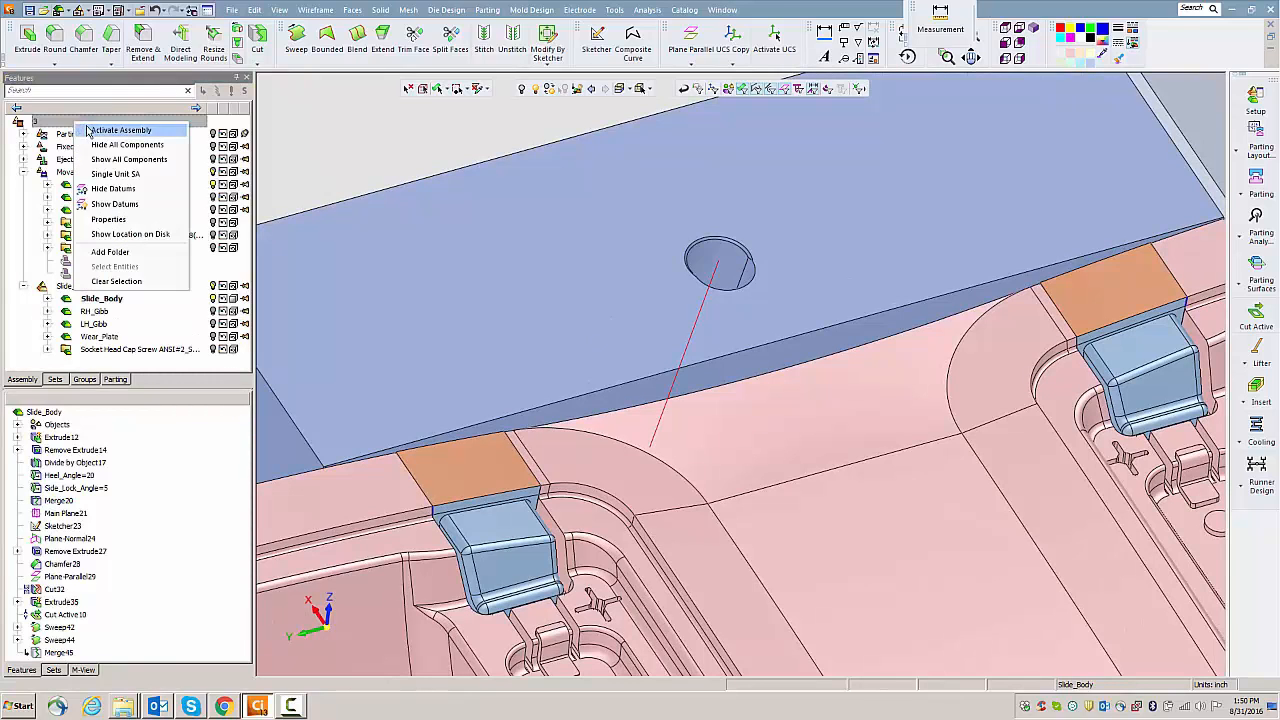
{"action": "left_click", "coordinate": [90, 128]}
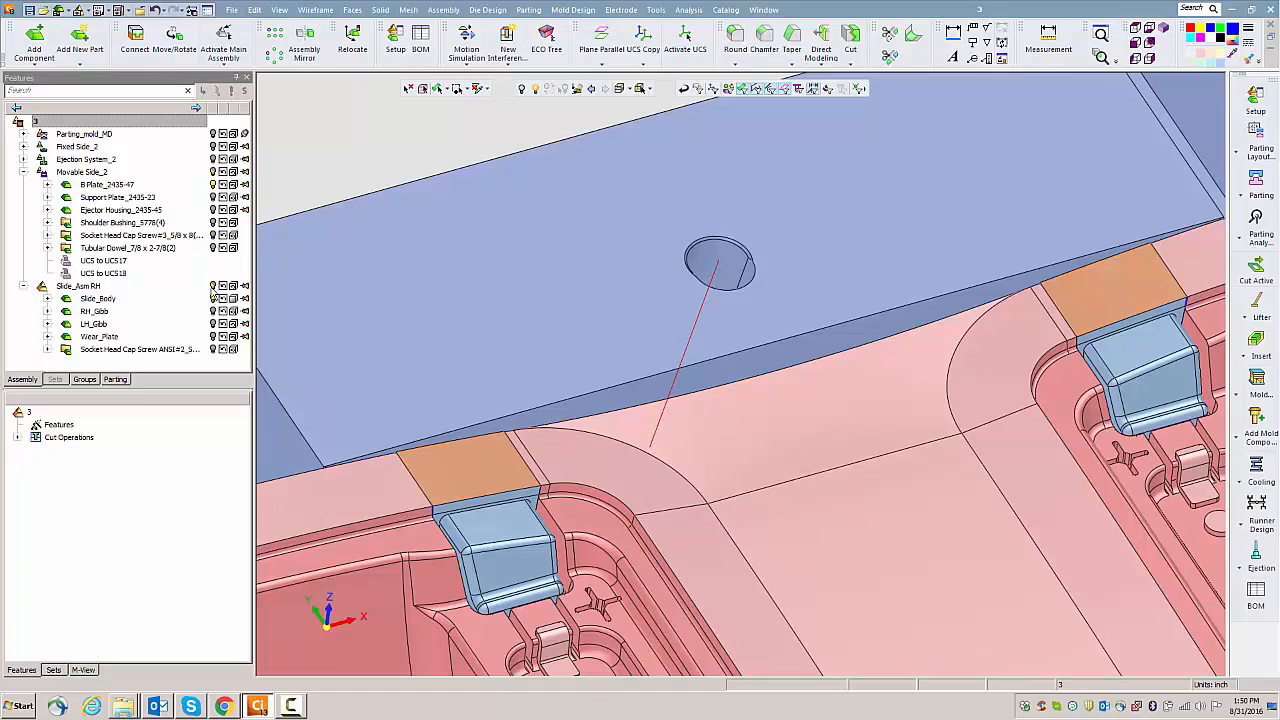
{"action": "left_click", "coordinate": [213, 286]}
{"action": "middle_click_drag", "start_coordinate": [567, 398], "coordinate": [563, 400]}
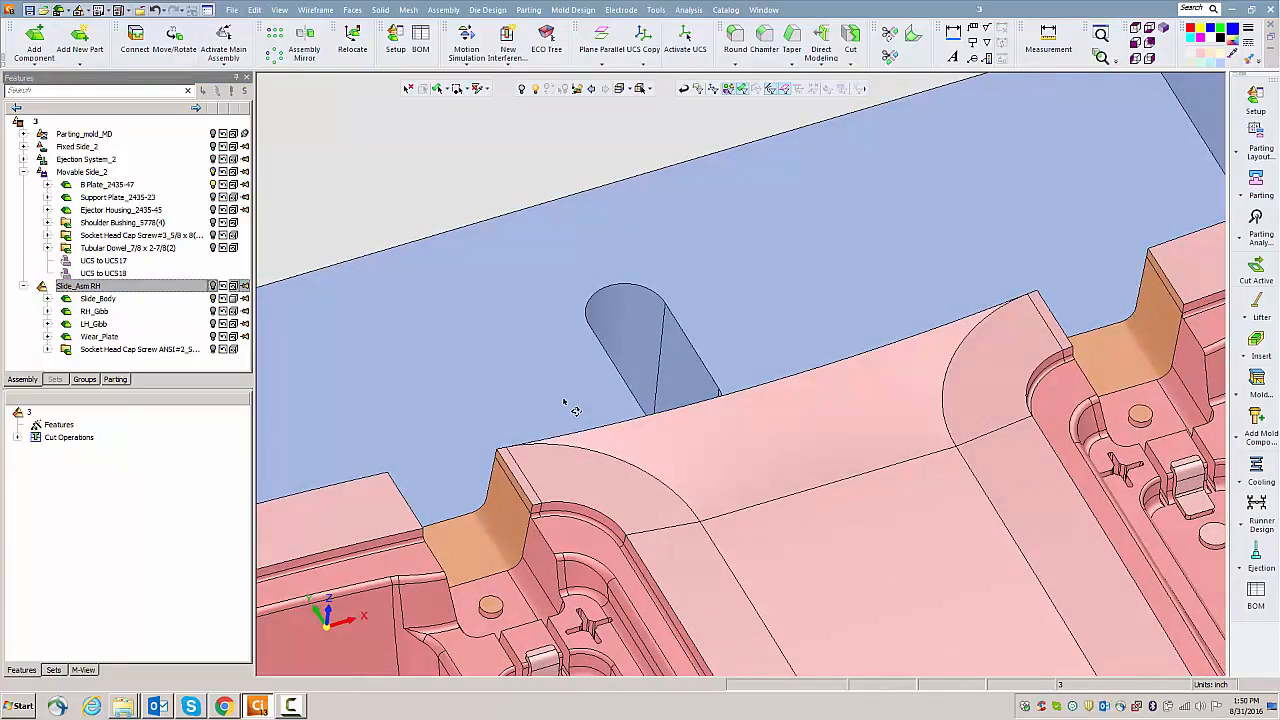
{"action": "scroll", "coordinate": [567, 408], "scroll_direction": "down", "scroll_amount": 5}
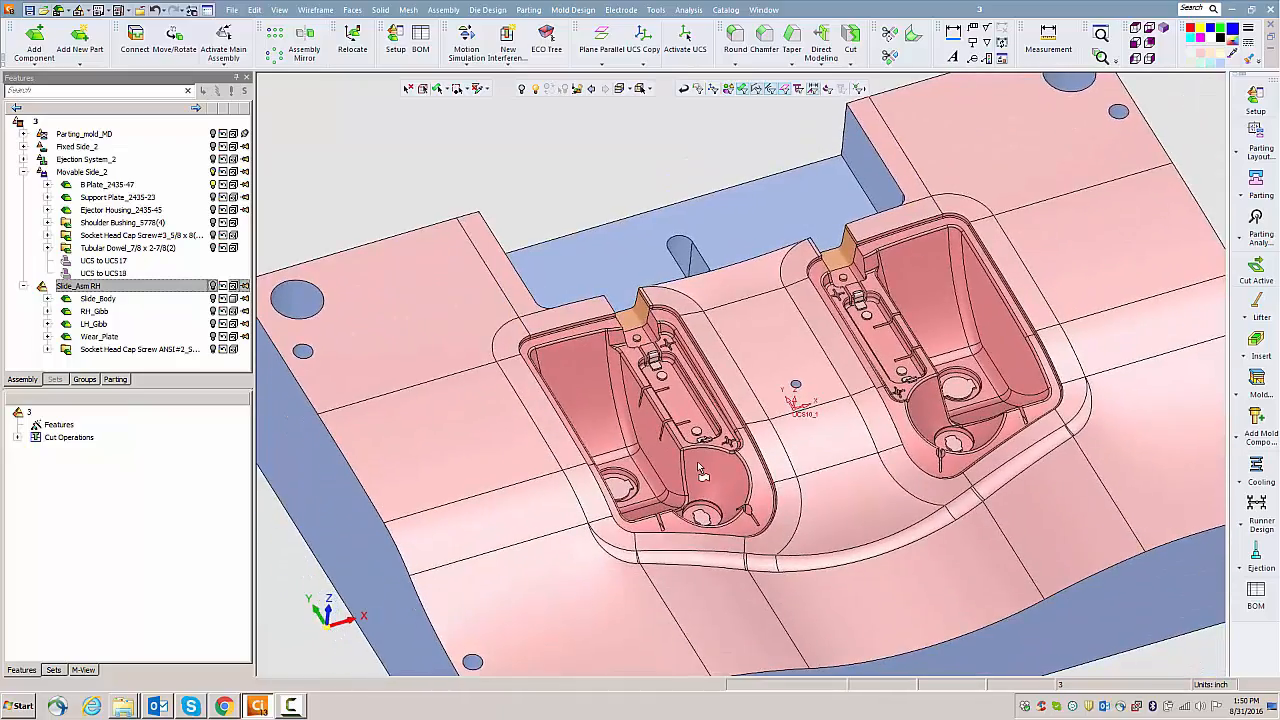
{"action": "scroll", "coordinate": [703, 475], "scroll_direction": "down", "scroll_amount": 3}
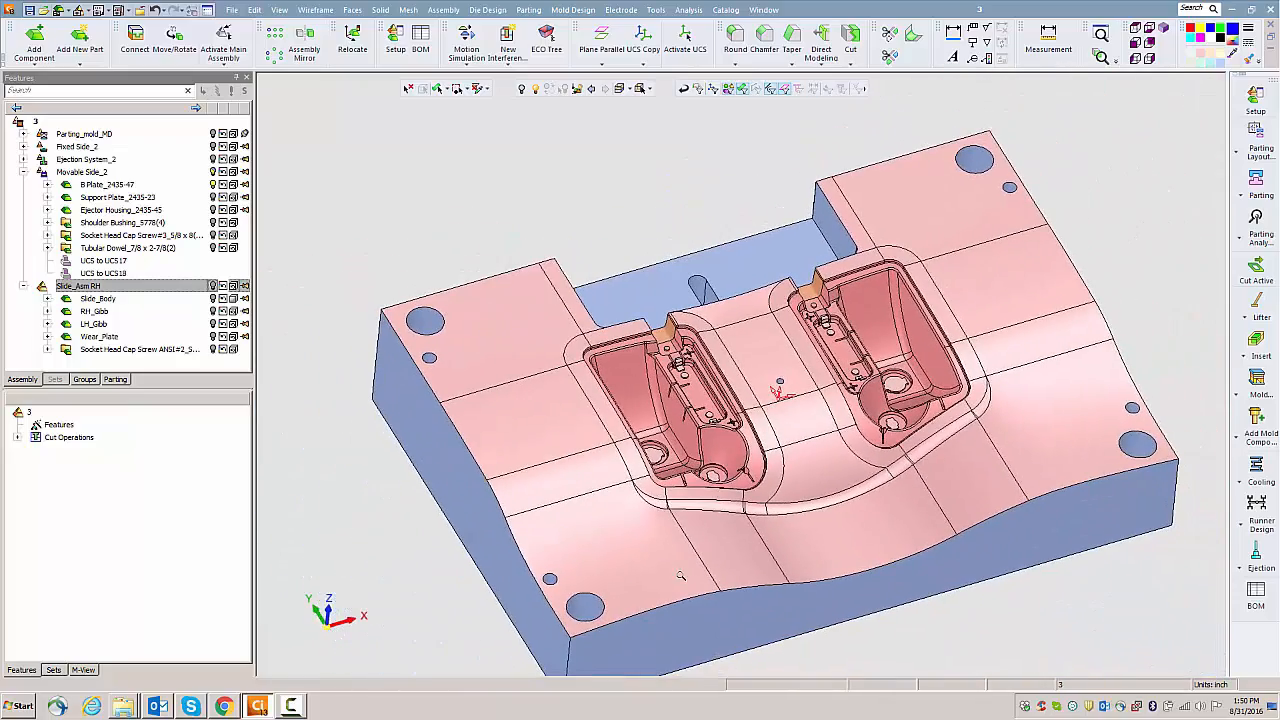